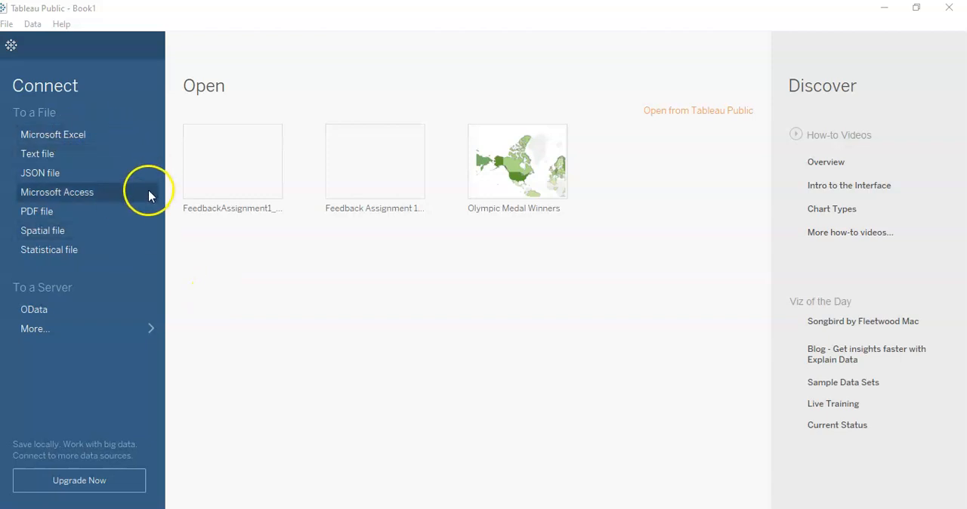
# Step: Connect to the Global Superstore.xls Excel workbook and add the Orders sheet to the data source
pyautogui.click(63, 138)
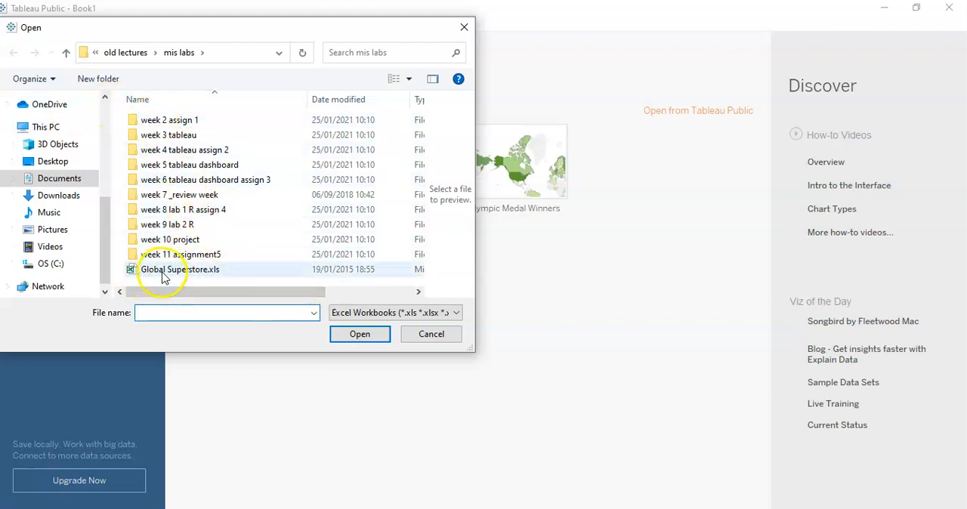
pyautogui.click(162, 273)
pyautogui.click(352, 339)
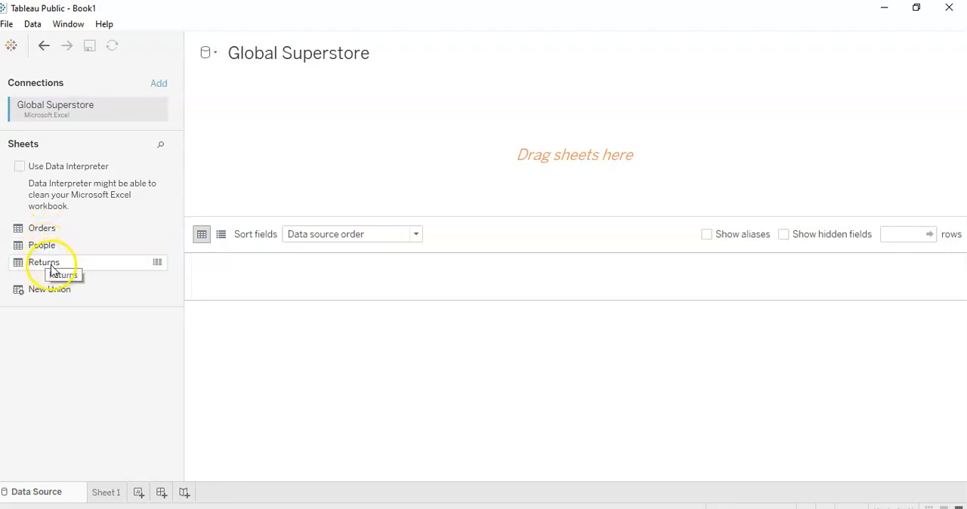
pyautogui.moveTo(52, 230); pyautogui.dragTo(255, 112)
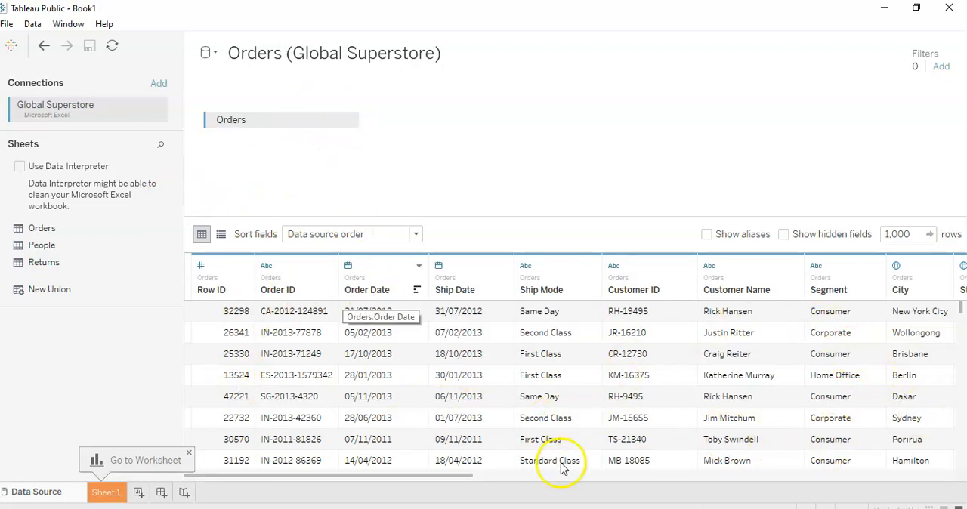
pyautogui.moveTo(442, 479); pyautogui.dragTo(438, 505)
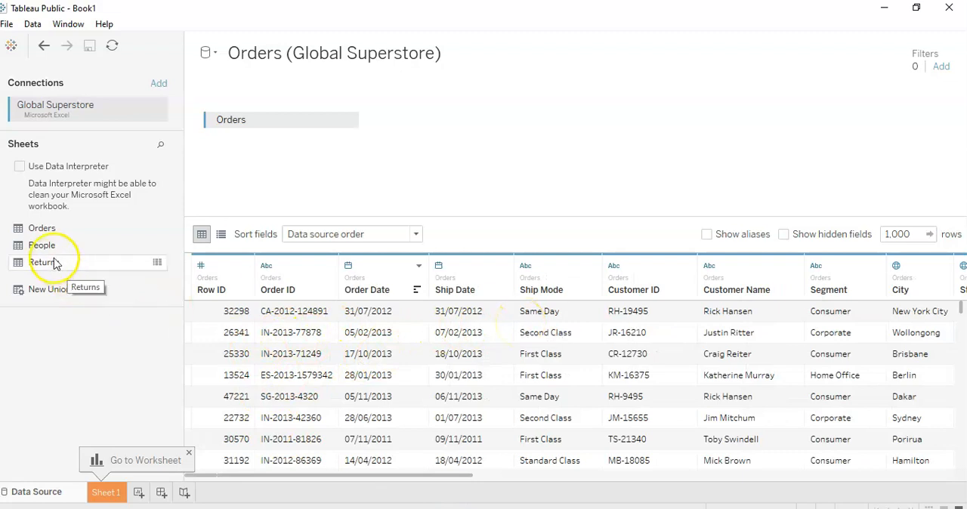
# Step: Try joining the People sheet to Orders, checking the join type settings, and remove People again
pyautogui.moveTo(41, 244); pyautogui.dragTo(432, 136)
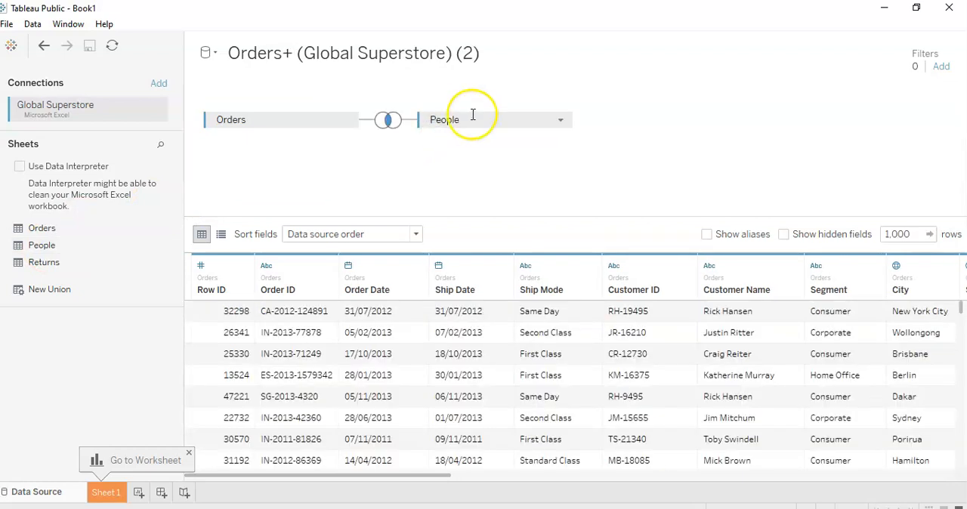
pyautogui.click(388, 123)
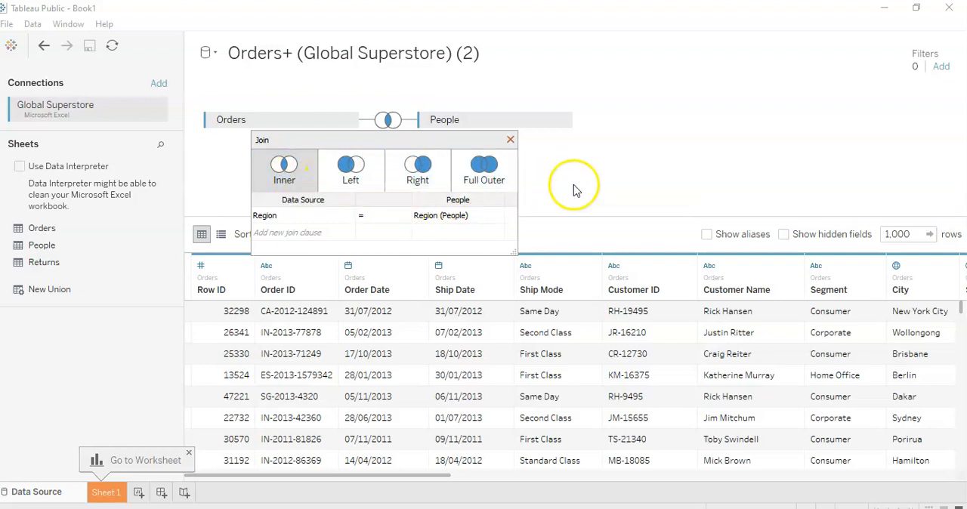
pyautogui.click(510, 140)
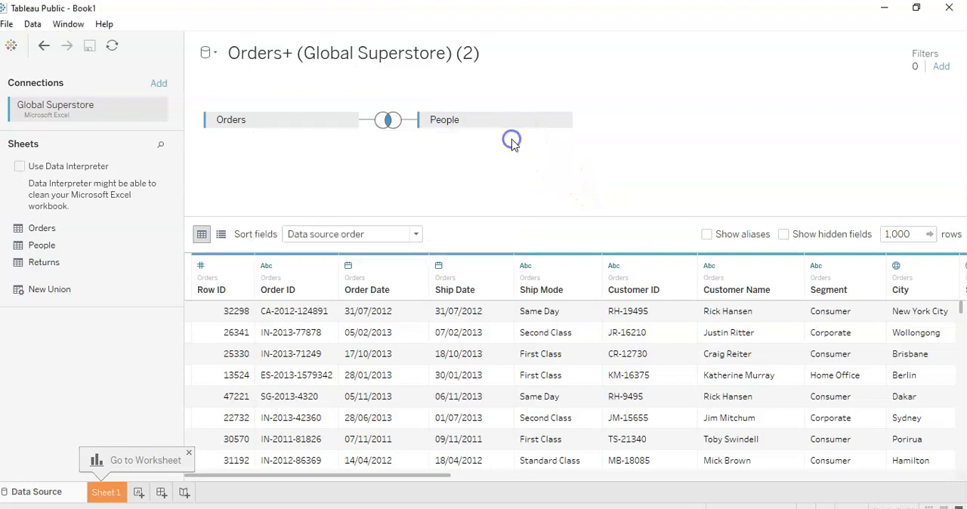
pyautogui.click(561, 121)
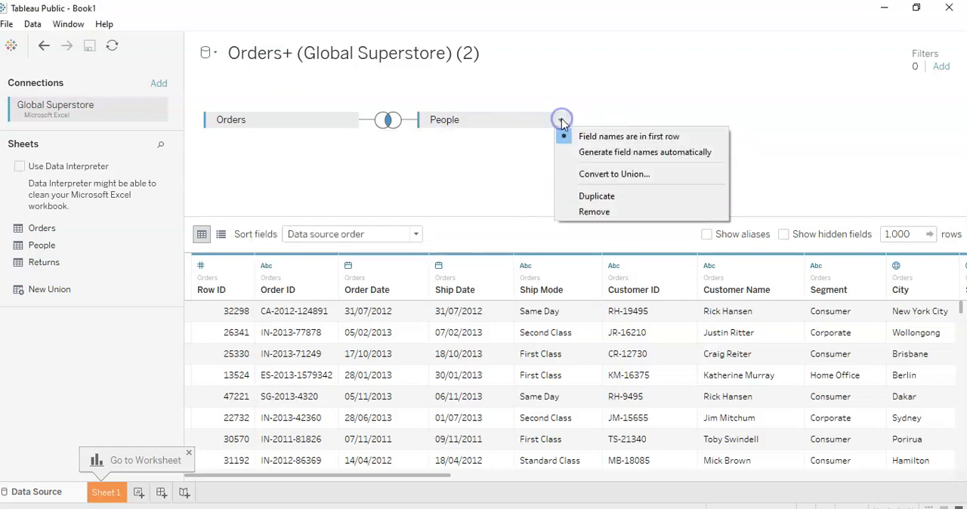
pyautogui.click(593, 212)
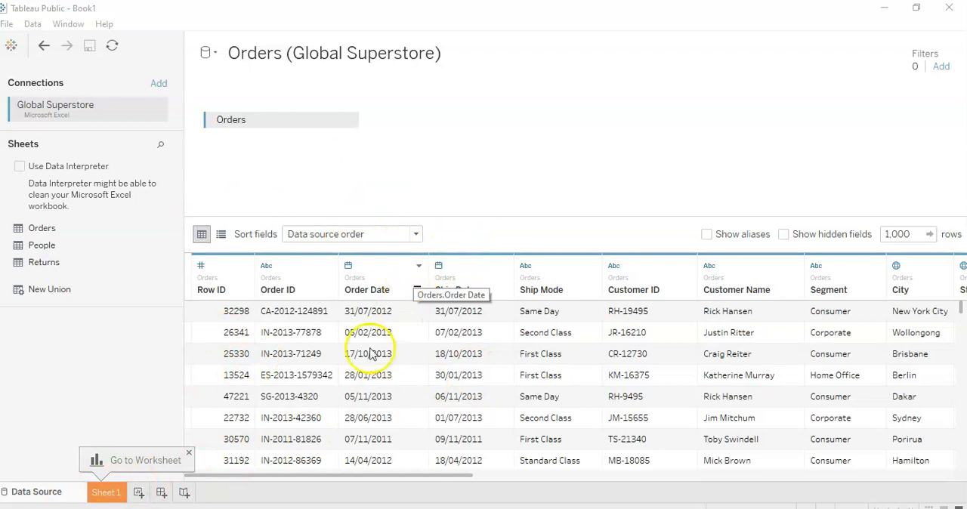
# Step: Display the Orders fields as a metadata list and view the data type options of the Row ID field
pyautogui.moveTo(464, 479); pyautogui.dragTo(350, 471)
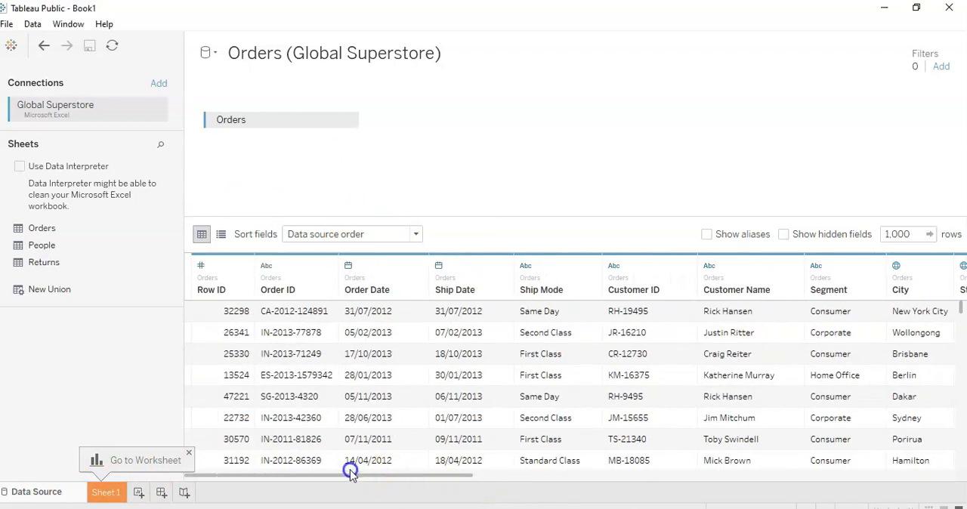
pyautogui.click(220, 234)
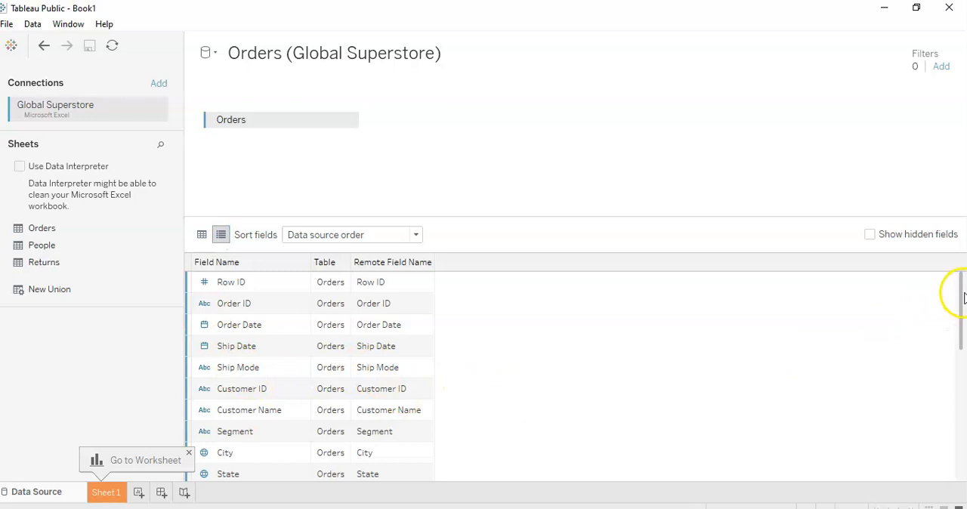
pyautogui.moveTo(961, 296)
pyautogui.mouseDown()
pyautogui.moveTo(961, 343)
pyautogui.moveTo(963, 289)
pyautogui.mouseUp()
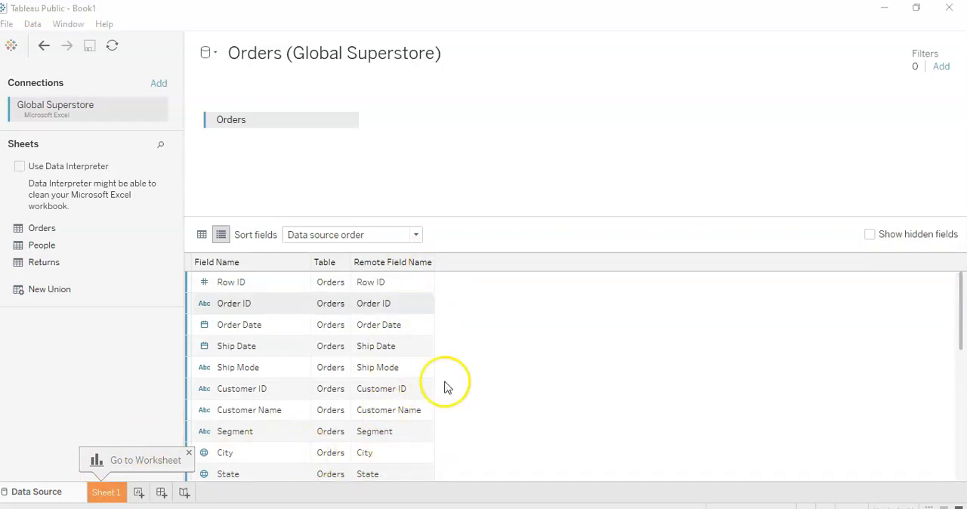
pyautogui.click(206, 284)
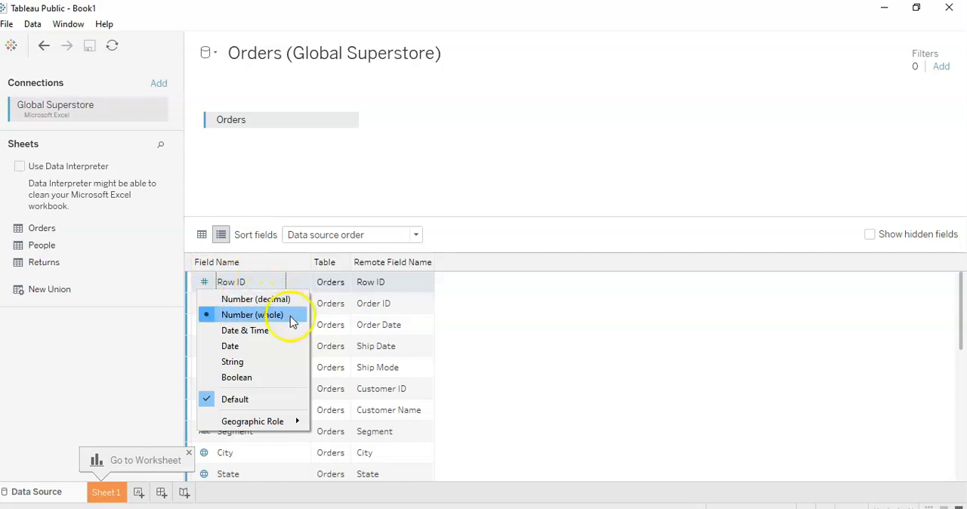
pyautogui.click(258, 281)
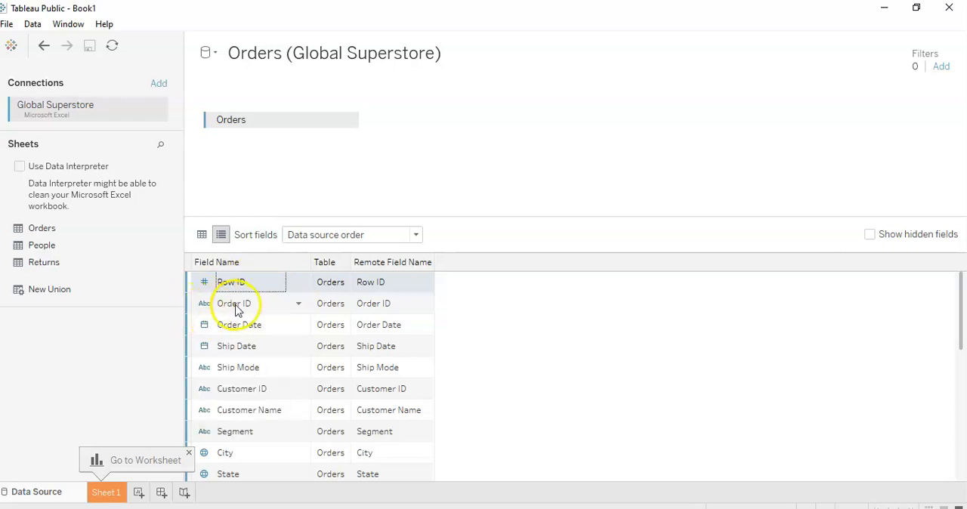
# Step: Try the Number (whole) data type on the Order ID field and restore it to String
pyautogui.click(204, 305)
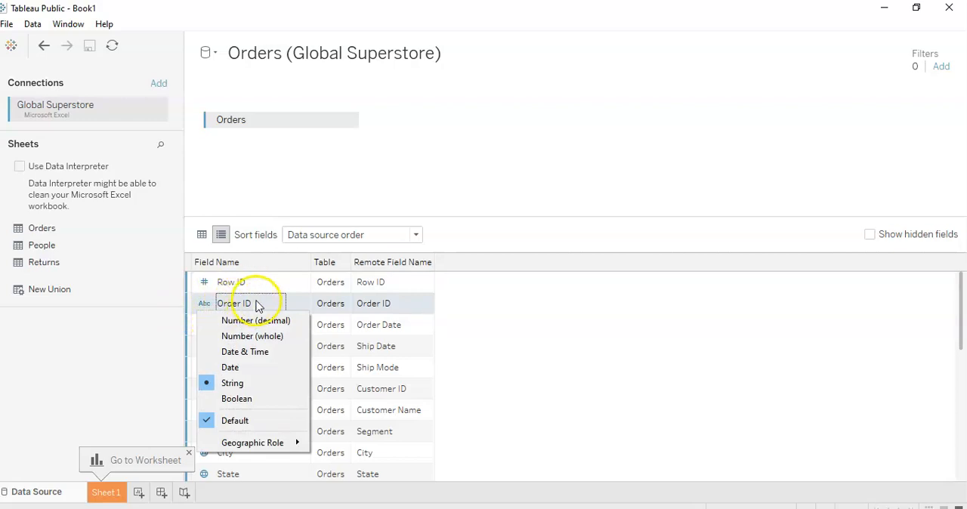
pyautogui.click(218, 335)
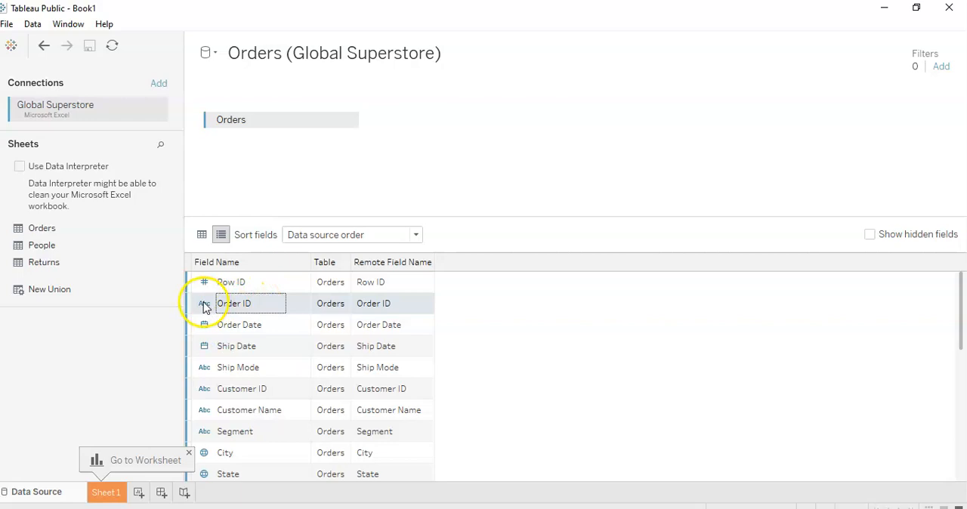
pyautogui.click(204, 305)
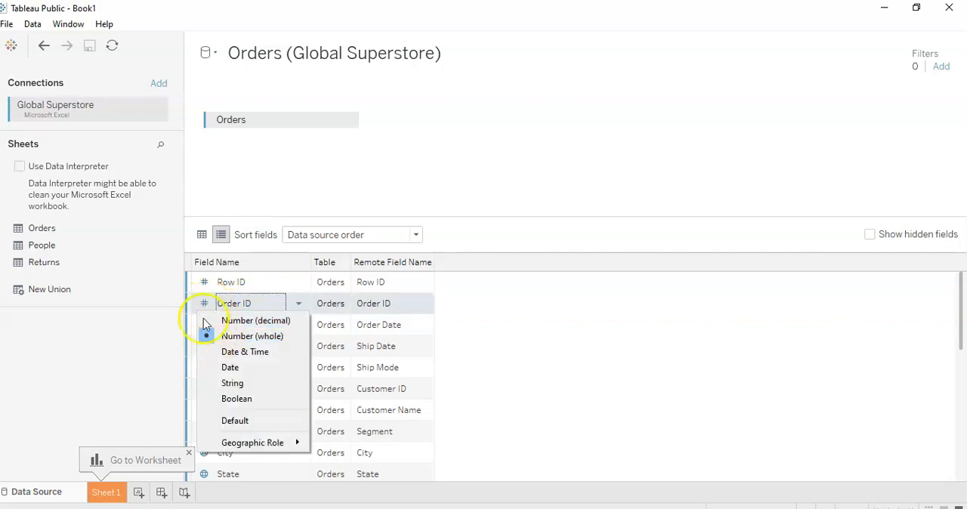
pyautogui.click(210, 386)
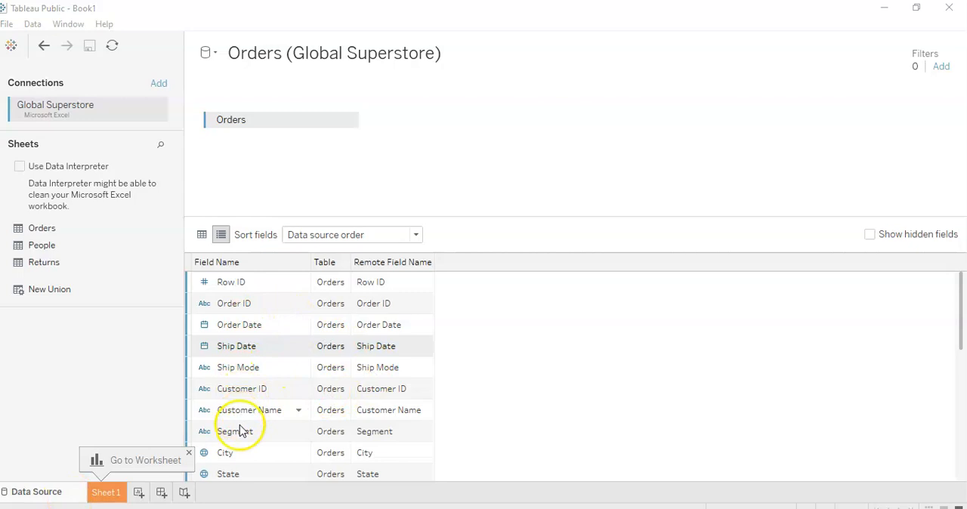
# Step: Rename the Ship Mode field as Shipping Mode
pyautogui.click(240, 368)
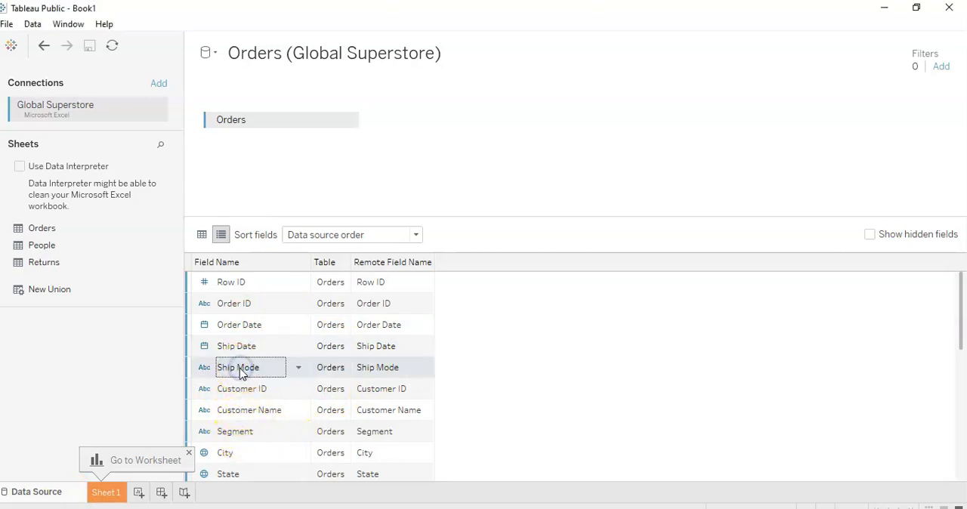
pyautogui.click(240, 369)
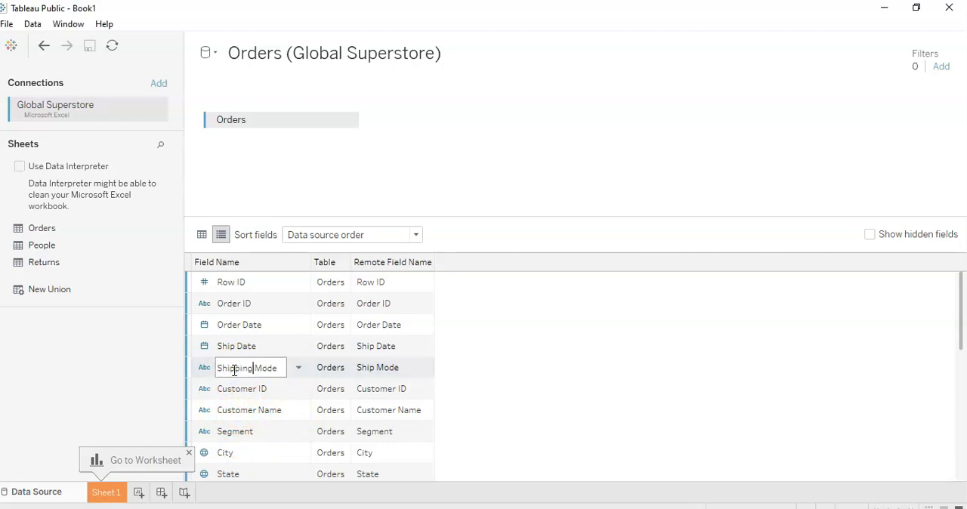
pyautogui.press('Return')
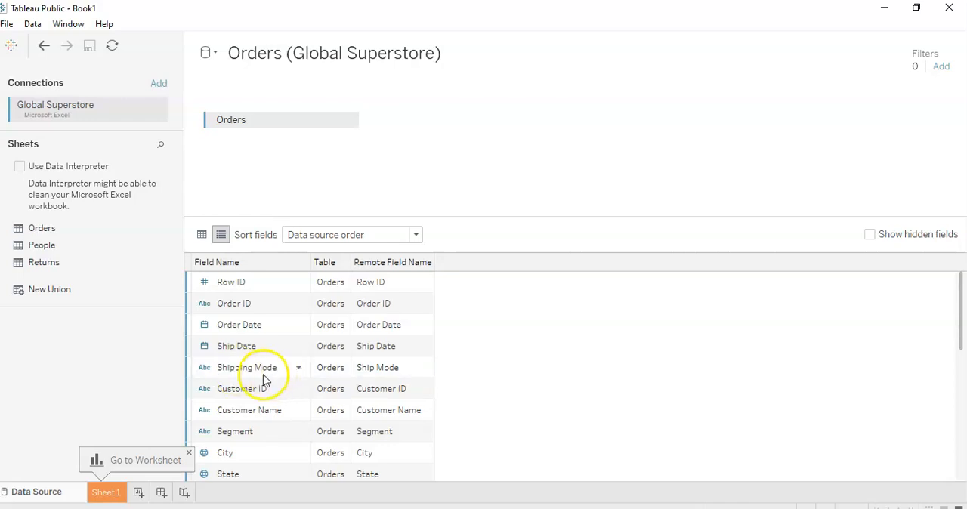
# Step: Return to the data grid preview and view the field options available for the Shipping Mode column
pyautogui.click(201, 235)
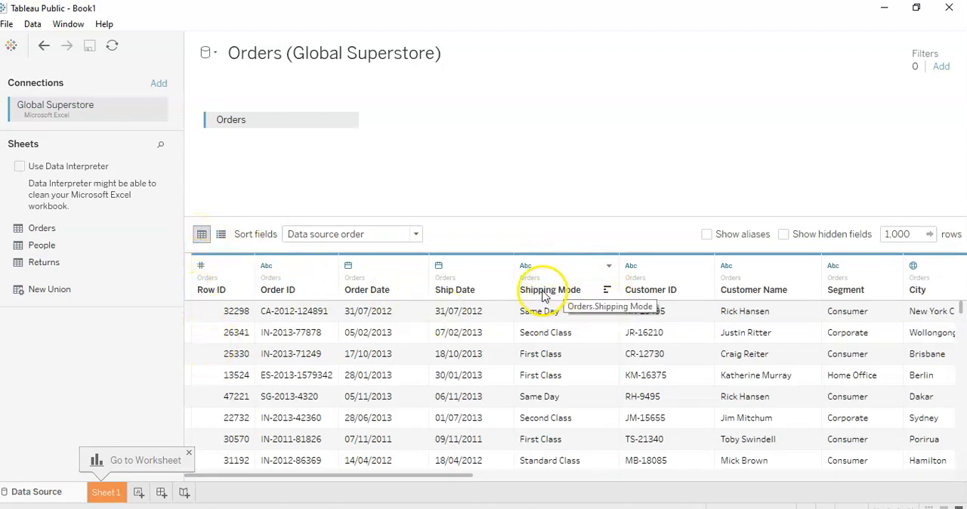
pyautogui.click(609, 268)
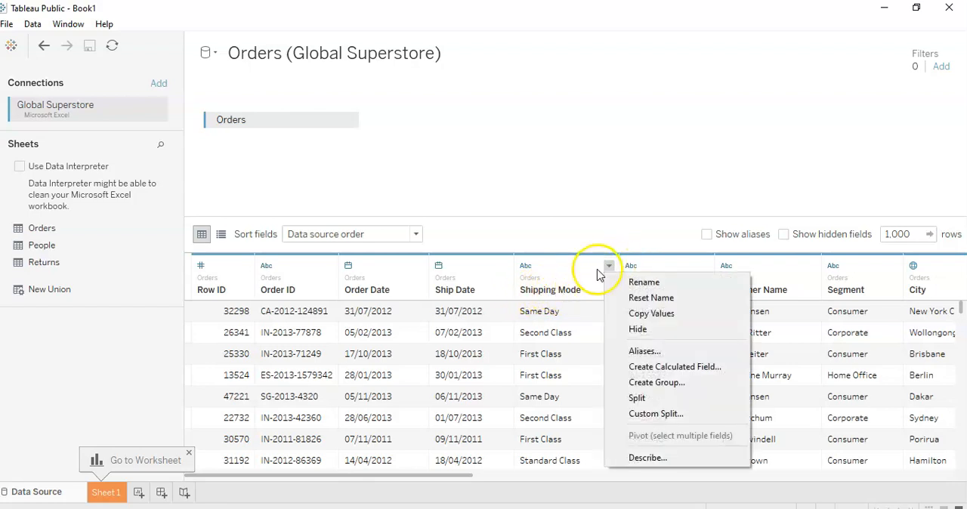
pyautogui.click(528, 266)
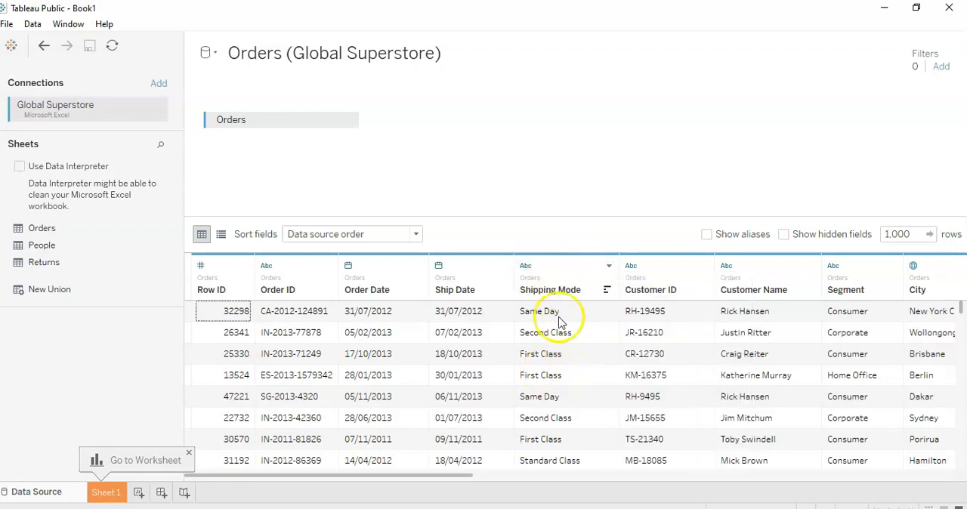
# Step: Sort the Orders preview rows by Shipping Mode in descending order
pyautogui.click(607, 291)
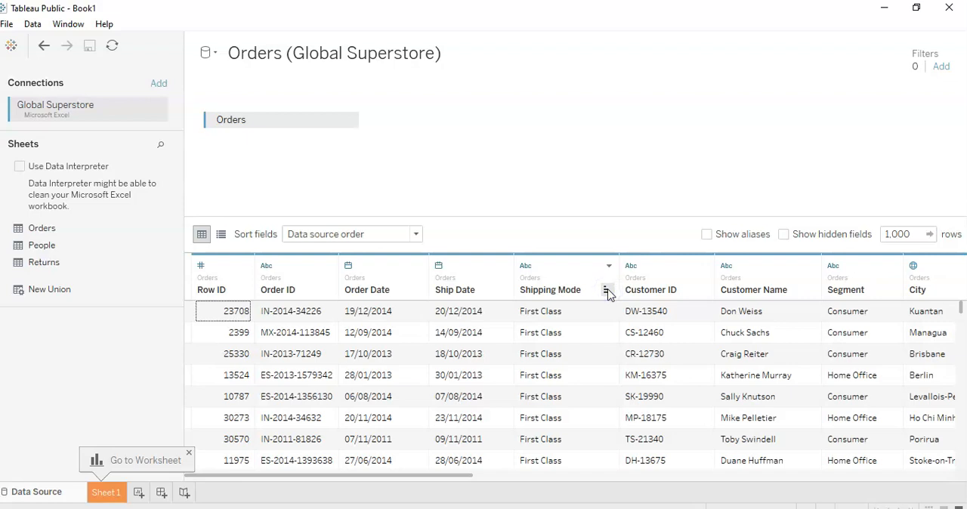
pyautogui.click(607, 291)
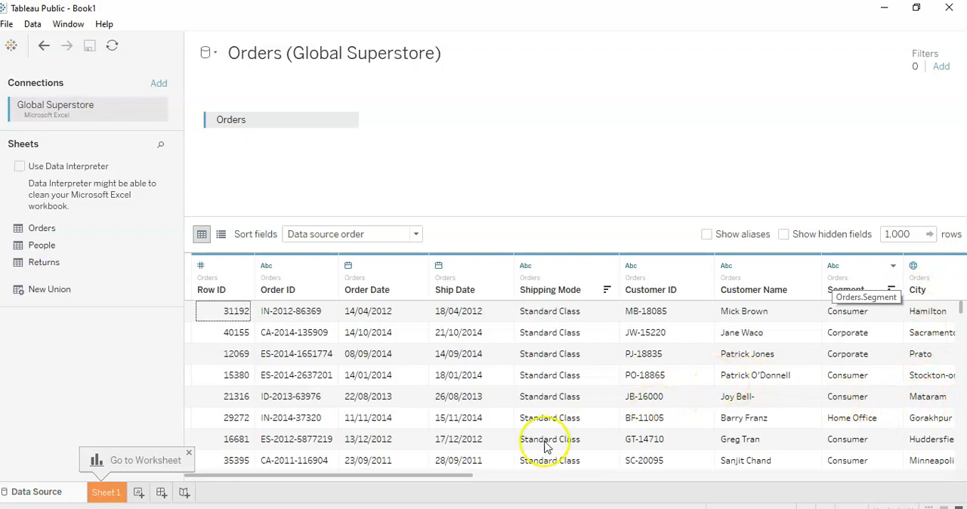
pyautogui.moveTo(421, 477); pyautogui.dragTo(586, 487)
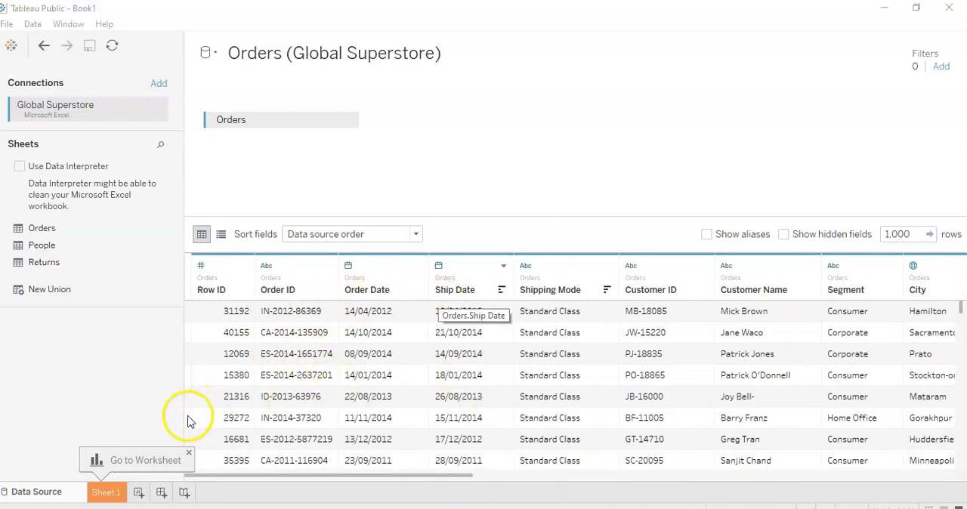
# Step: Open the Sheet 1 worksheet and look through the available dimension fields
pyautogui.click(106, 494)
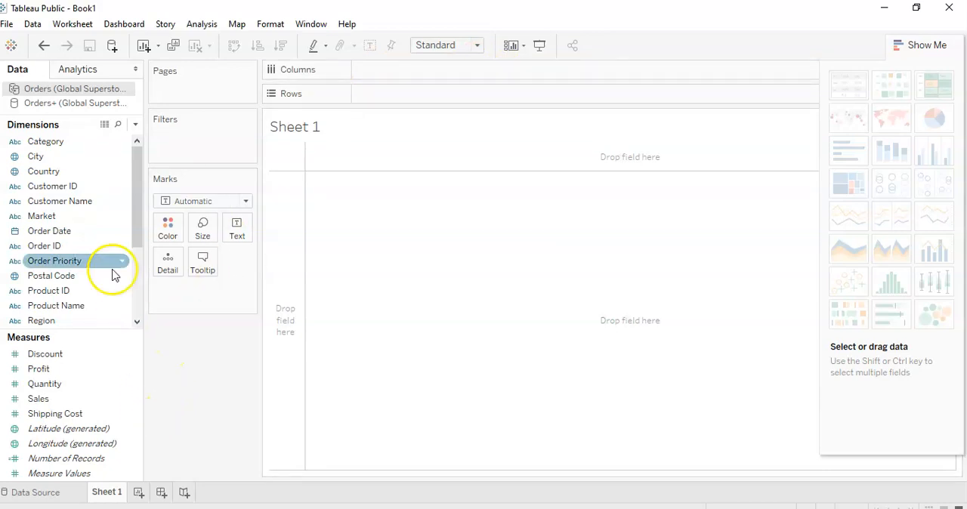
pyautogui.moveTo(134, 200); pyautogui.dragTo(134, 202)
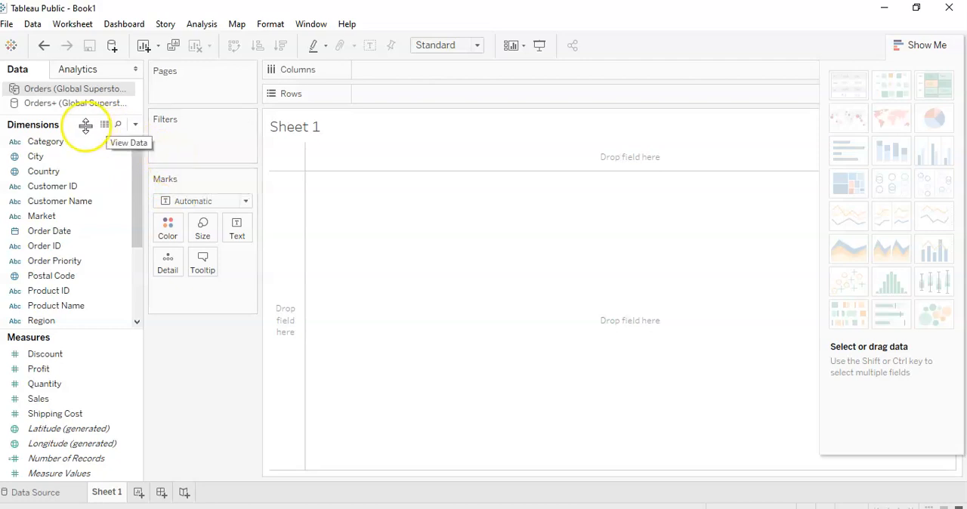
pyautogui.click(43, 158)
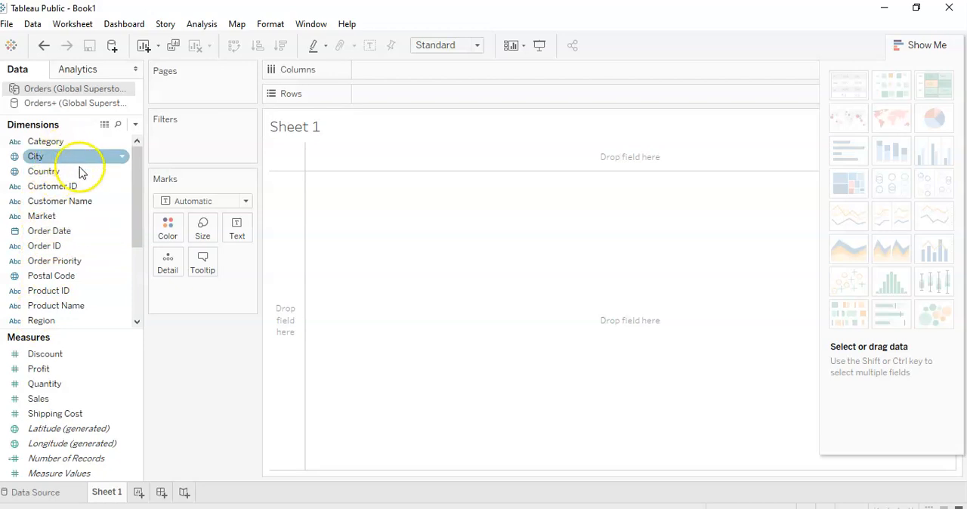
pyautogui.moveTo(135, 222); pyautogui.dragTo(130, 183)
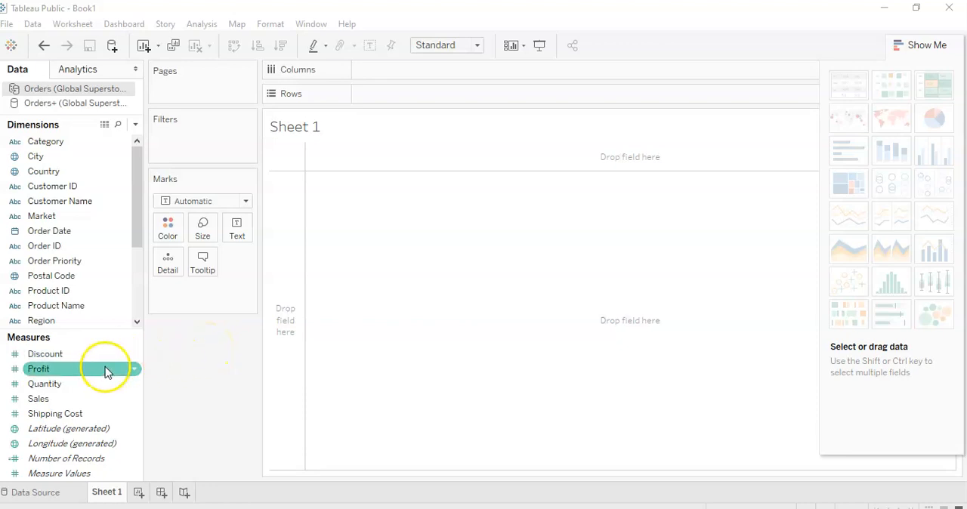
# Step: Build a bar chart with summed Profit as rows and Region as columns, and swap the axes to make the bars horizontal
pyautogui.moveTo(91, 373)
pyautogui.mouseDown()
pyautogui.moveTo(240, 253)
pyautogui.moveTo(475, 149)
pyautogui.moveTo(518, 93)
pyautogui.moveTo(479, 96)
pyautogui.mouseUp()
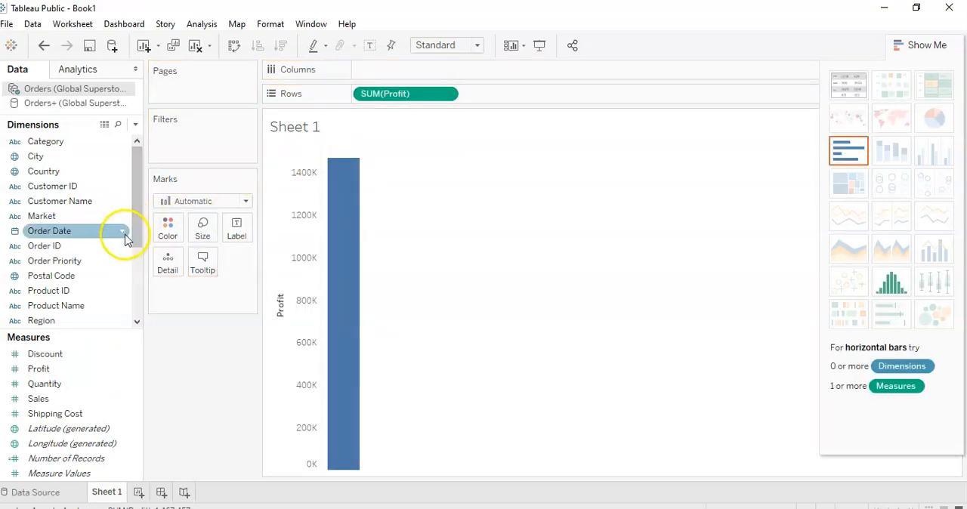
pyautogui.click(60, 323)
pyautogui.moveTo(56, 324); pyautogui.dragTo(405, 73)
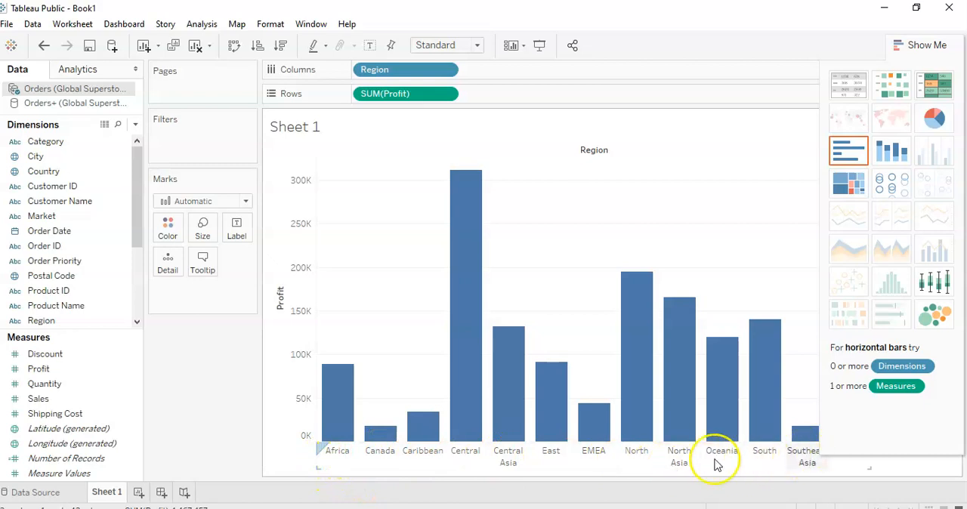
pyautogui.moveTo(340, 436)
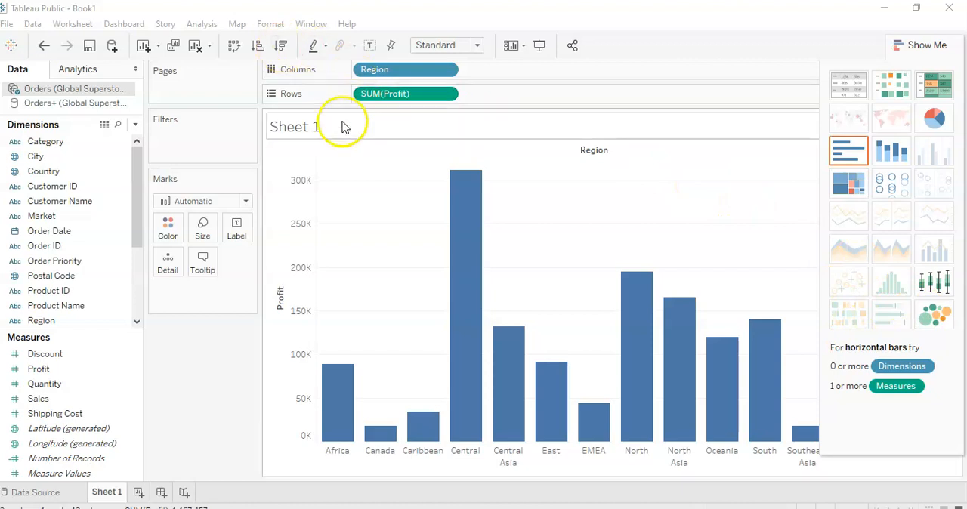
pyautogui.click(233, 46)
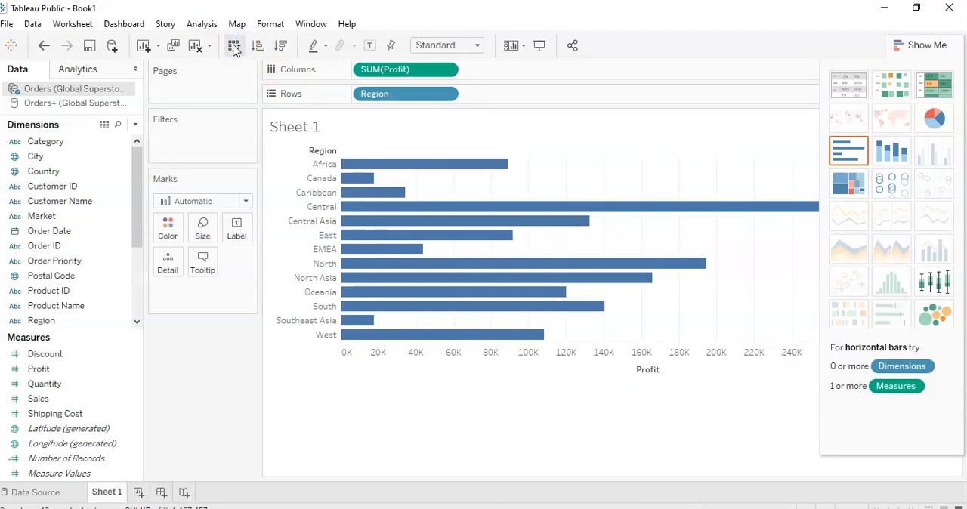
pyautogui.moveTo(390, 305)
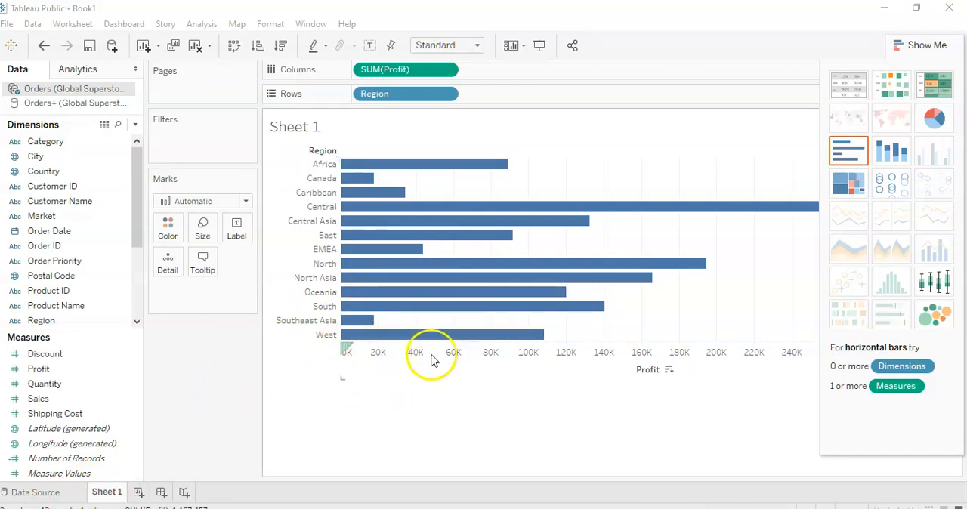
pyautogui.click(306, 128)
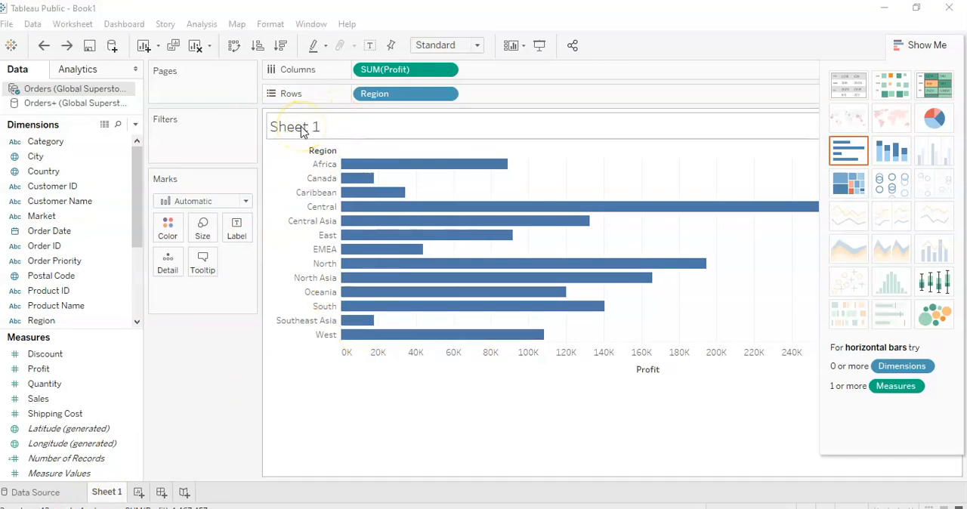
pyautogui.doubleClick(302, 129)
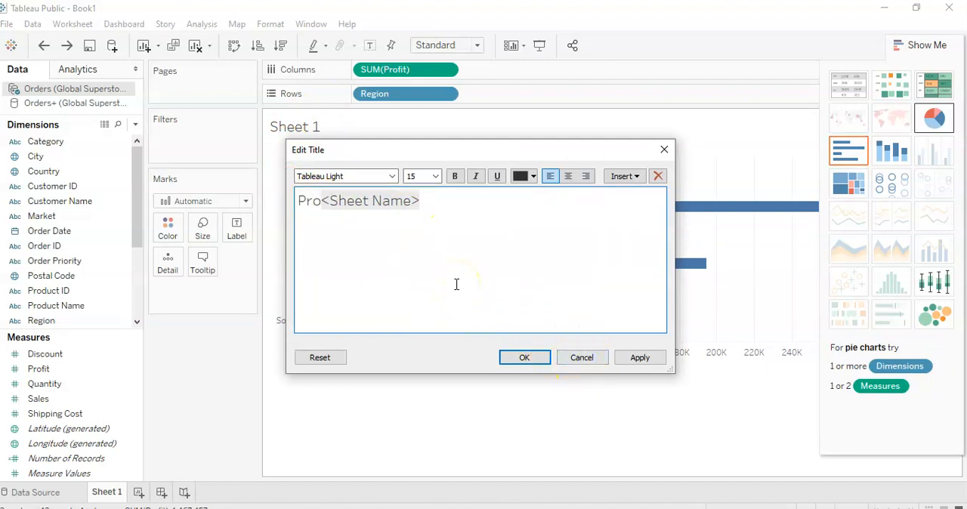
pyautogui.write('Profit per Region')
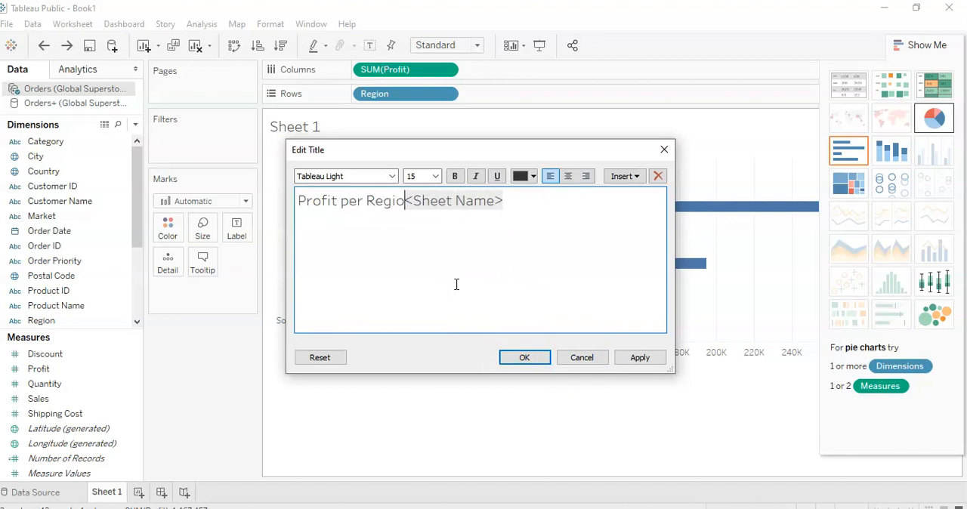
pyautogui.press('BackSpace')
pyautogui.press('BackSpace')
pyautogui.press('BackSpace')
pyautogui.press('BackSpace')
pyautogui.press('BackSpace')
pyautogui.press('BackSpace')
pyautogui.press('BackSpace')
pyautogui.press('BackSpace')
pyautogui.press('BackSpace')
pyautogui.press('BackSpace')
pyautogui.press('BackSpace')
pyautogui.press('BackSpace')
pyautogui.press('BackSpace')
pyautogui.press('BackSpace')
pyautogui.press('BackSpace')
pyautogui.press('BackSpace')
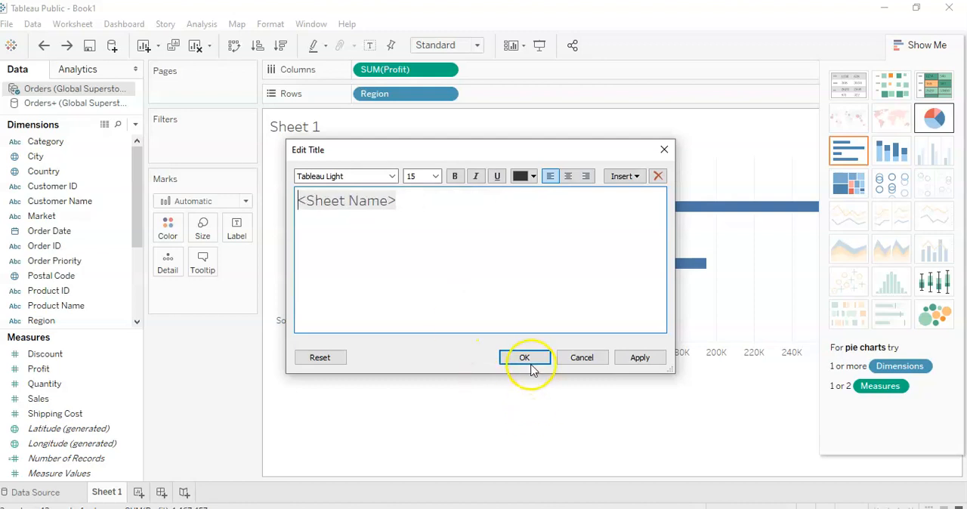
pyautogui.click(579, 358)
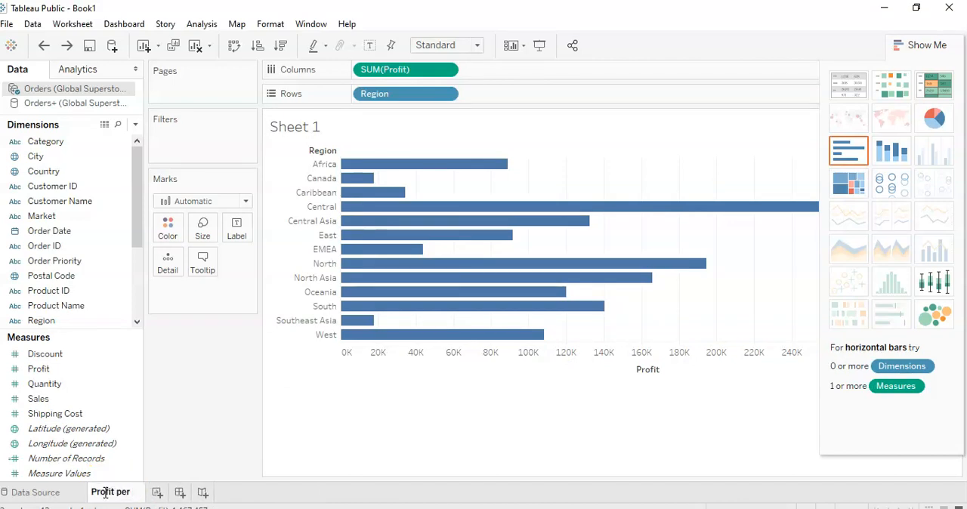
# Step: Rename the worksheet to "Profit per region"
pyautogui.press('Return')
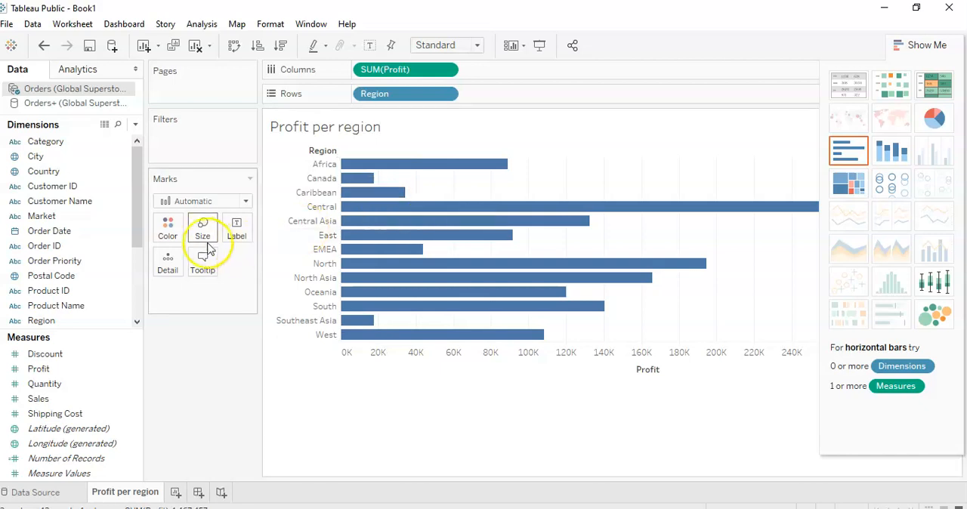
# Step: Color all the bars green and make them slightly thicker
pyautogui.click(167, 229)
pyautogui.click(230, 272)
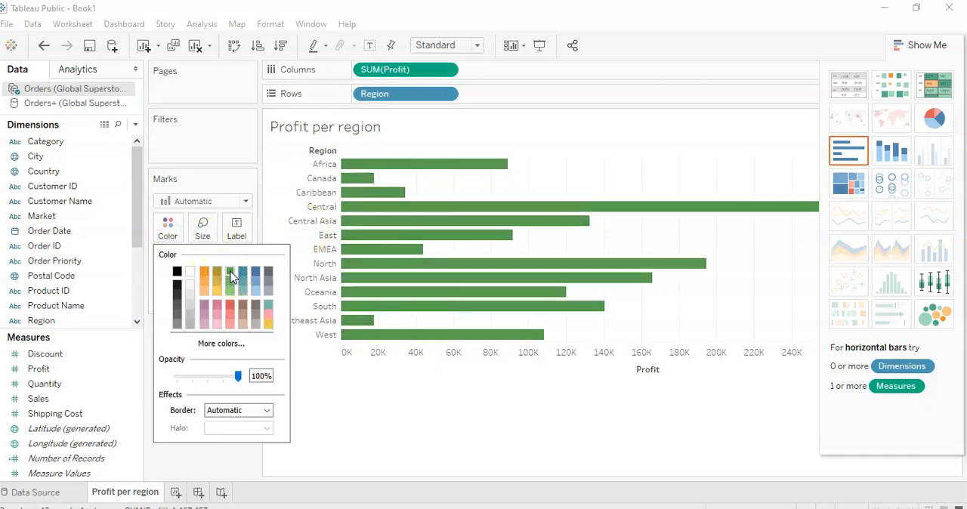
pyautogui.click(202, 227)
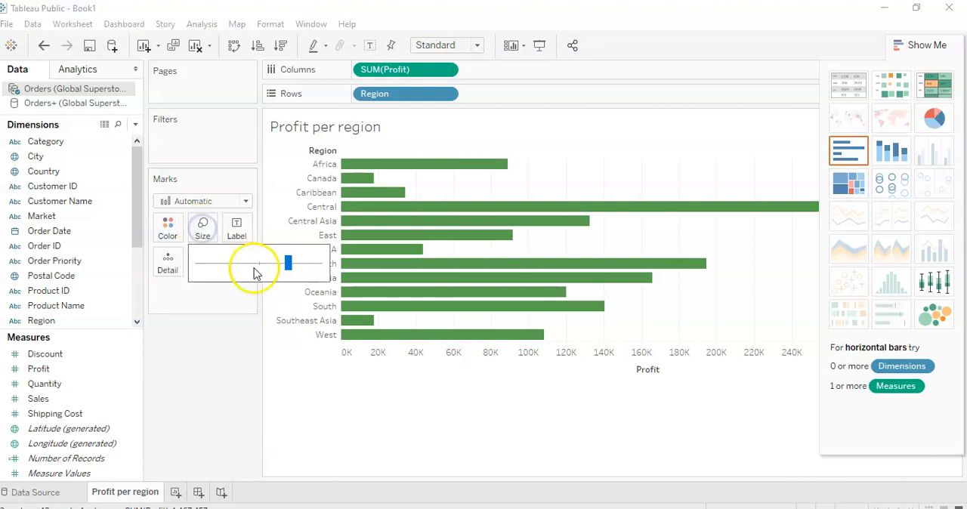
pyautogui.moveTo(275, 268); pyautogui.dragTo(296, 267)
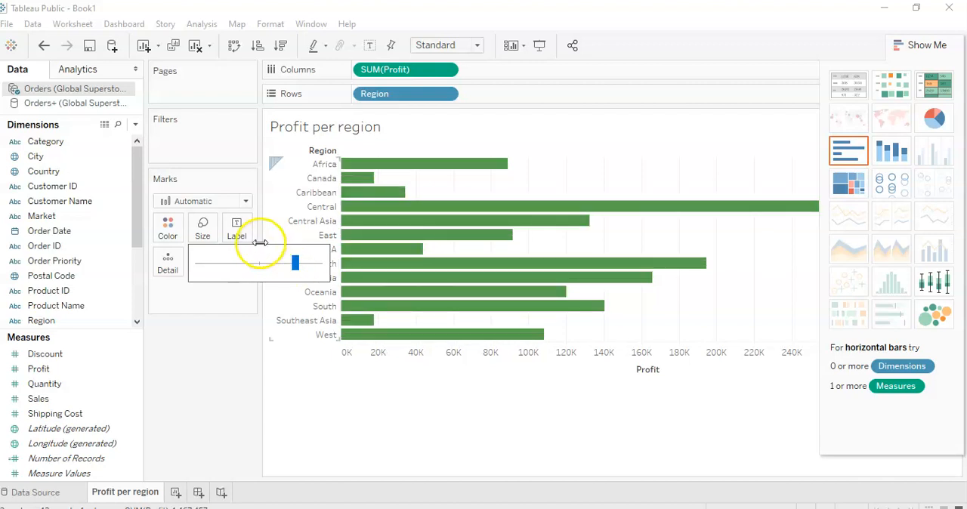
# Step: Show mark labels on the bars, limit them to the Min/Max marks, and uncover the longest bar's label
pyautogui.click(237, 228)
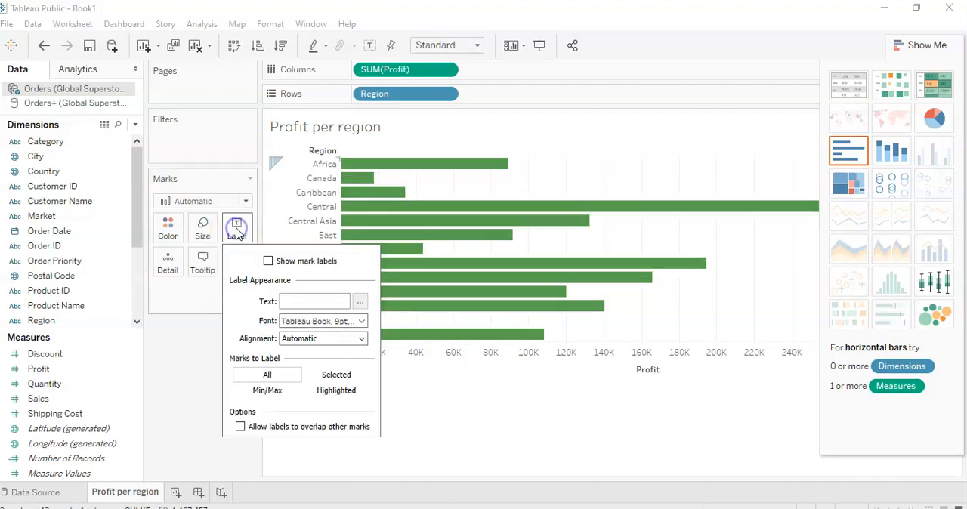
pyautogui.click(268, 262)
pyautogui.moveTo(518, 170)
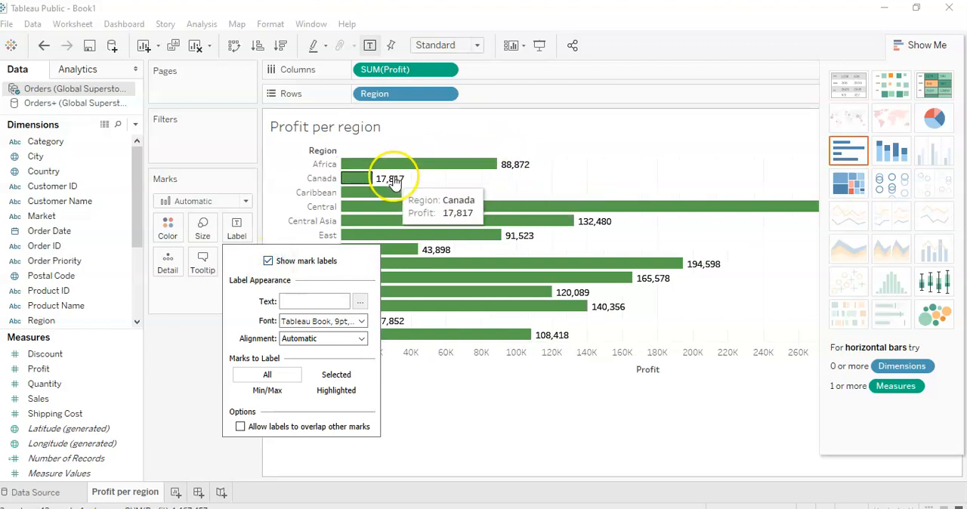
pyautogui.moveTo(471, 218)
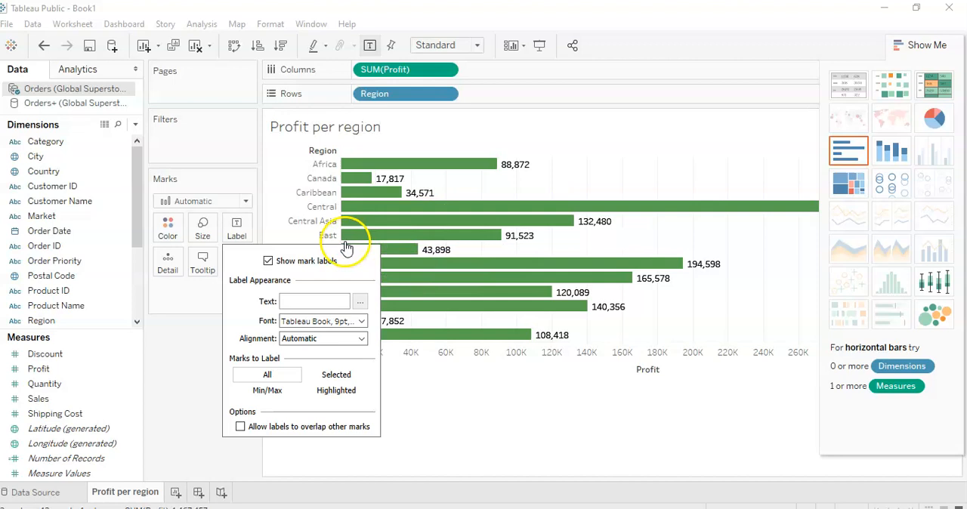
pyautogui.click(274, 391)
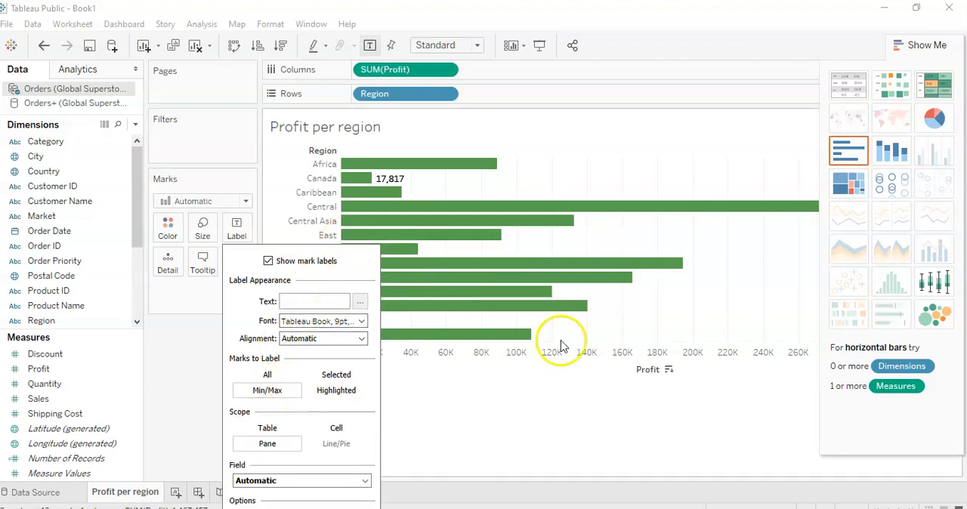
pyautogui.click(937, 48)
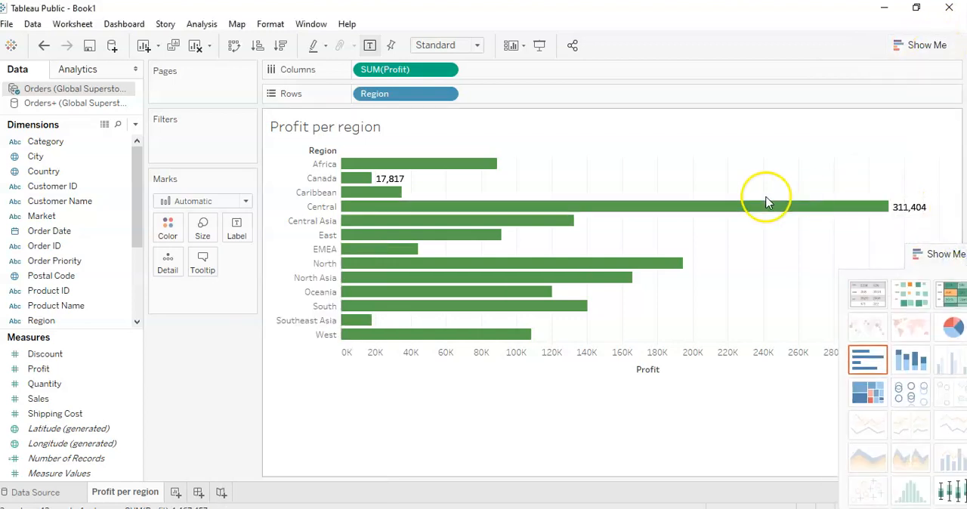
# Step: Set the mark labels back to all marks and turn the labels off
pyautogui.click(236, 231)
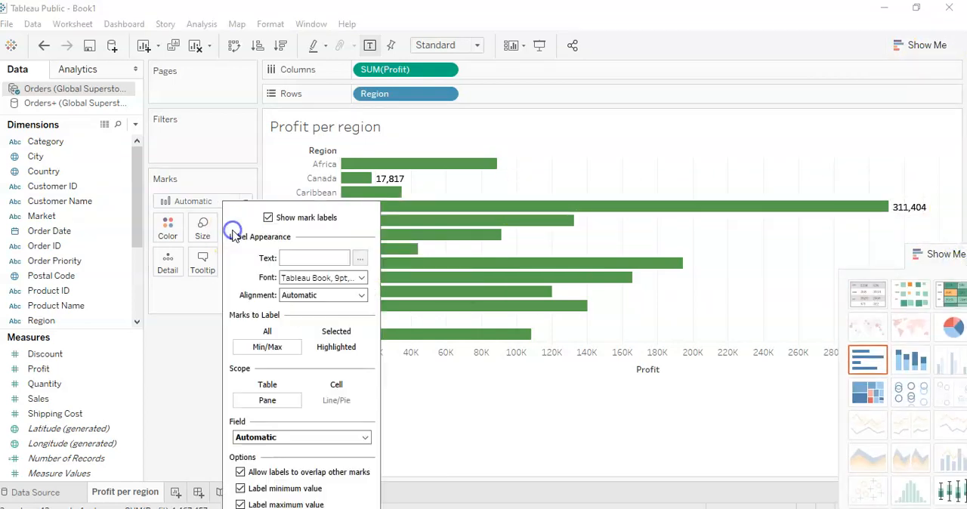
pyautogui.click(270, 330)
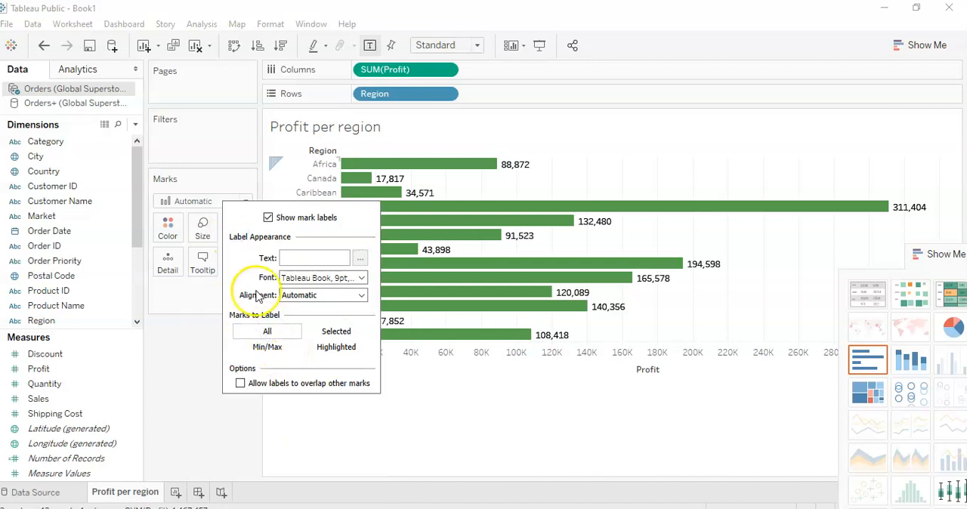
pyautogui.click(268, 218)
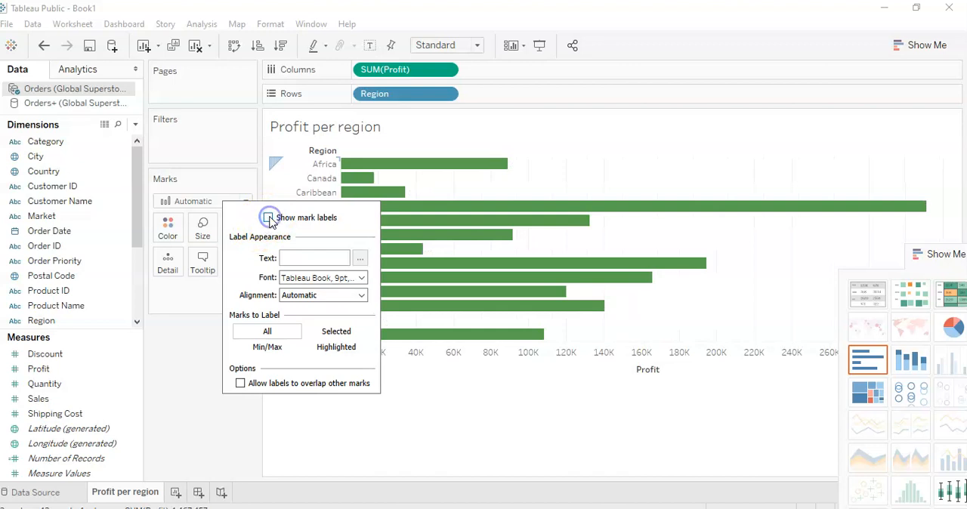
pyautogui.click(184, 321)
# Step: View the tooltip text and options for the bars and leave them without changes
pyautogui.click(202, 266)
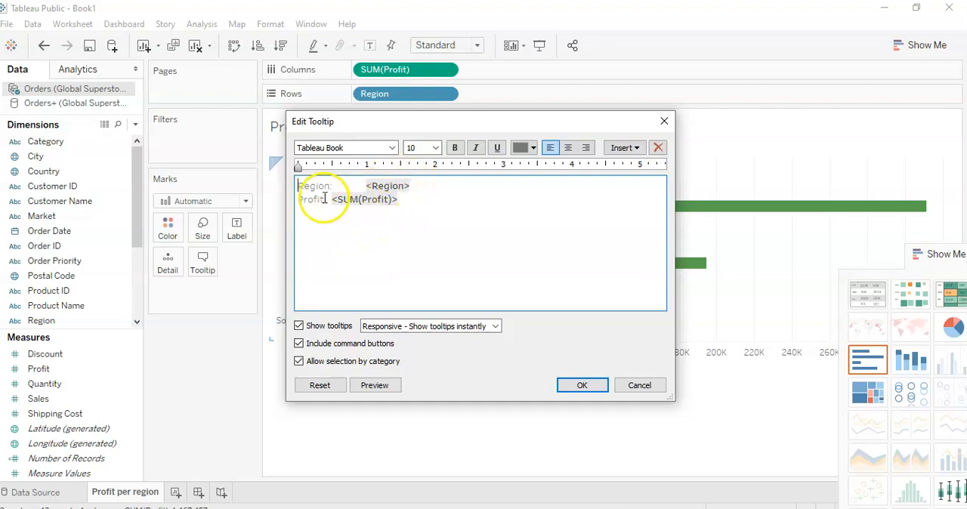
pyautogui.click(639, 385)
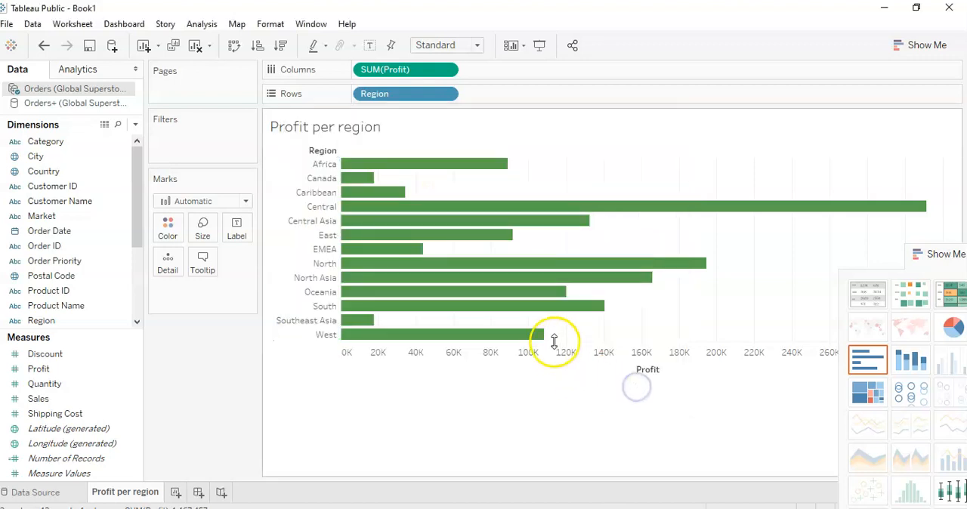
# Step: Return the Show Me chart suggestions to their original place and minimize the Screencast-O-Matic recorder window
pyautogui.moveTo(540, 337)
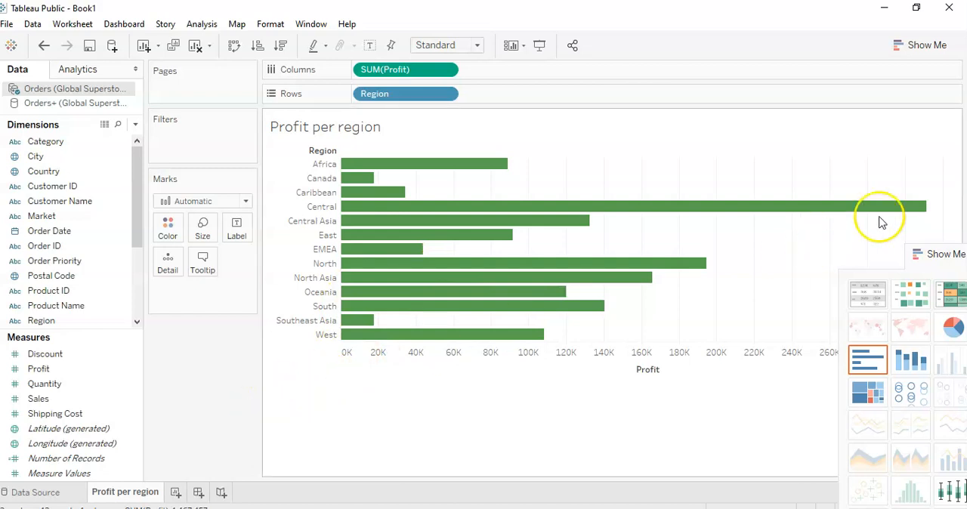
pyautogui.moveTo(947, 254); pyautogui.dragTo(924, 43)
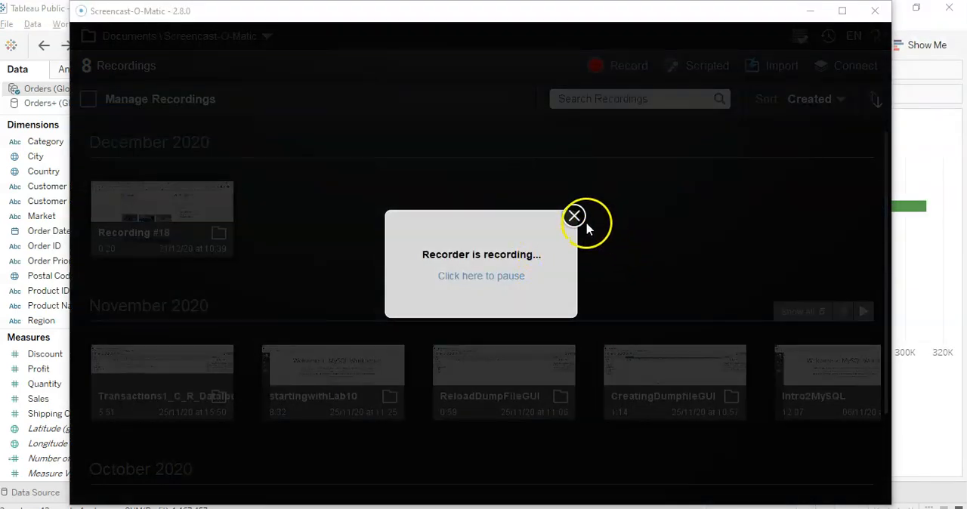
pyautogui.click(811, 11)
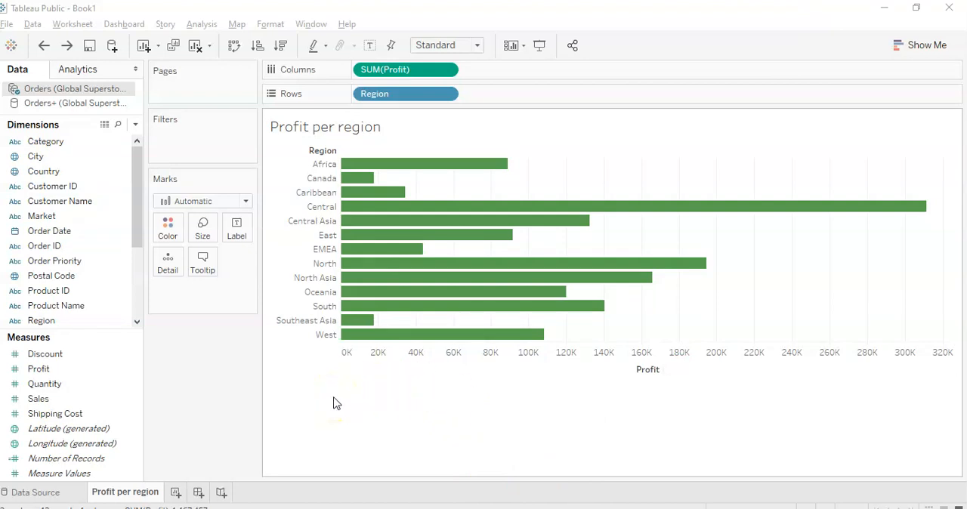
# Step: Inspect individual region bars from West up to North by selecting them, clear the selection, and check more bar tooltips
pyautogui.click(411, 336)
pyautogui.click(360, 320)
pyautogui.click(369, 306)
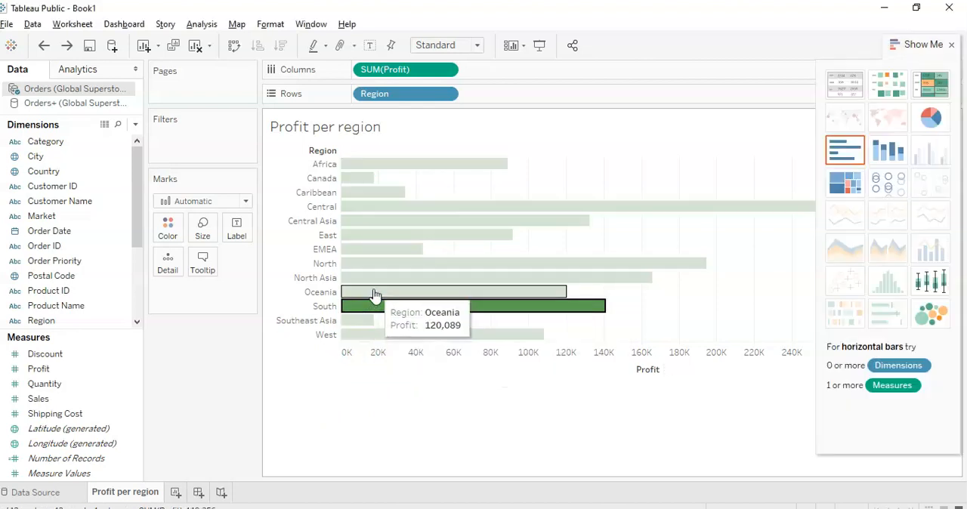
pyautogui.click(372, 293)
pyautogui.click(369, 279)
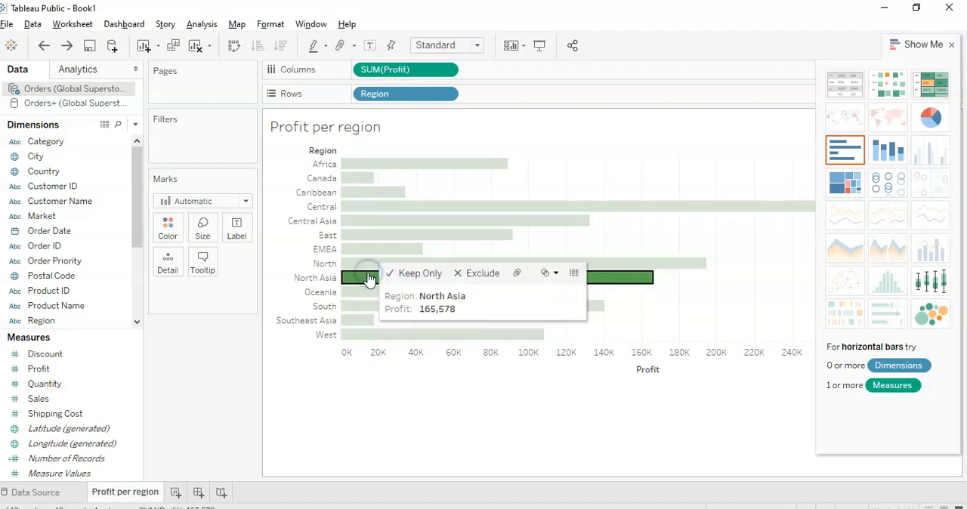
pyautogui.click(369, 263)
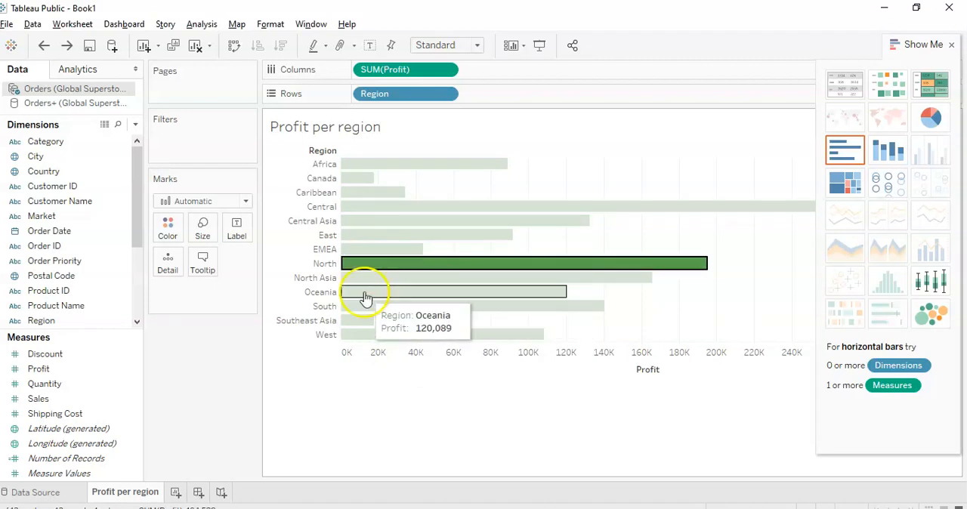
pyautogui.click(324, 370)
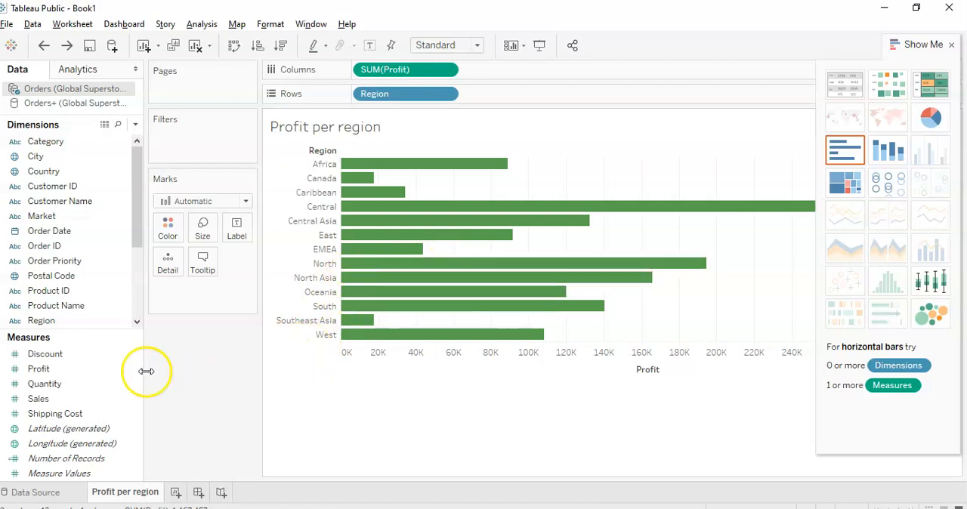
pyautogui.moveTo(353, 274)
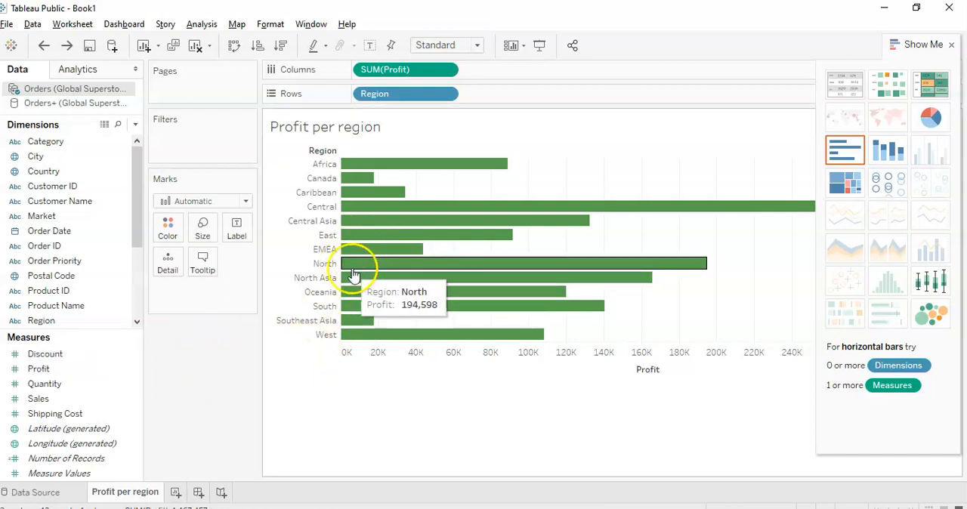
pyautogui.moveTo(391, 227)
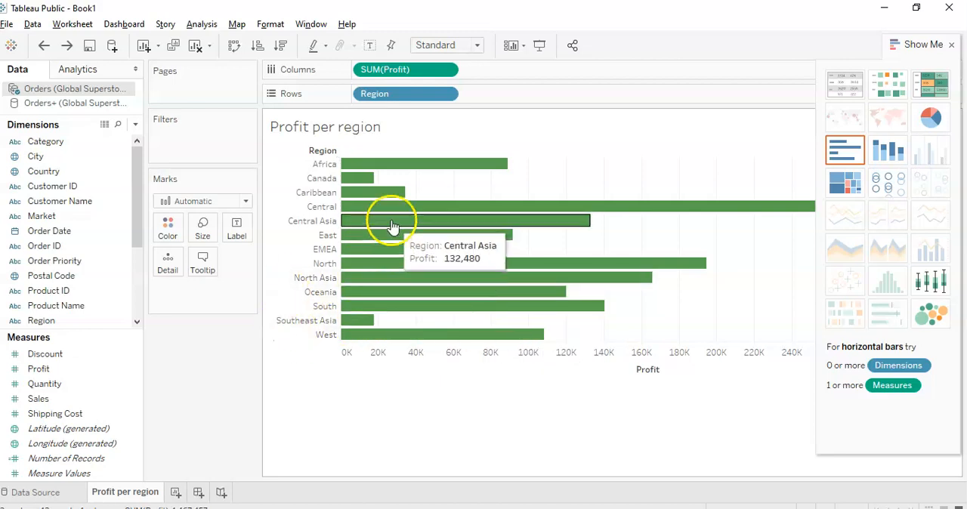
pyautogui.click(68, 322)
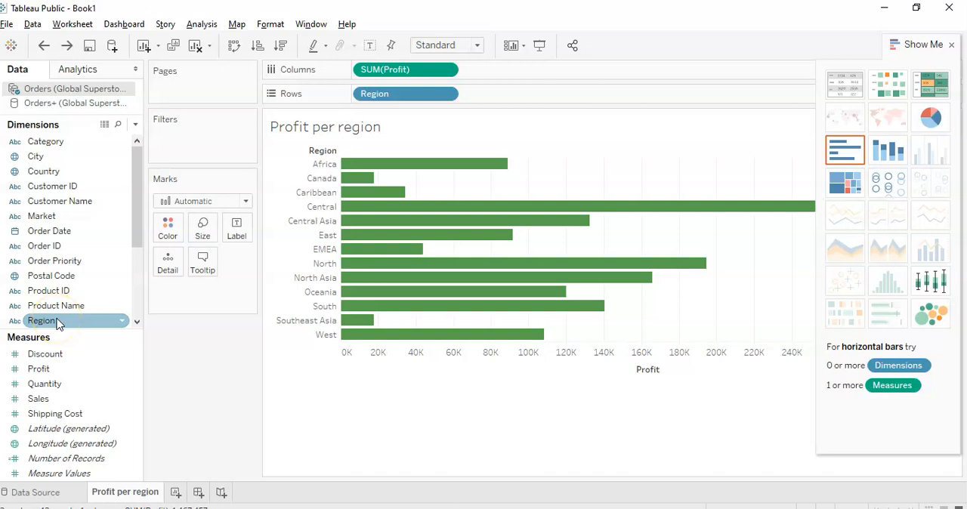
pyautogui.click(57, 320)
pyautogui.moveTo(60, 321); pyautogui.dragTo(55, 298)
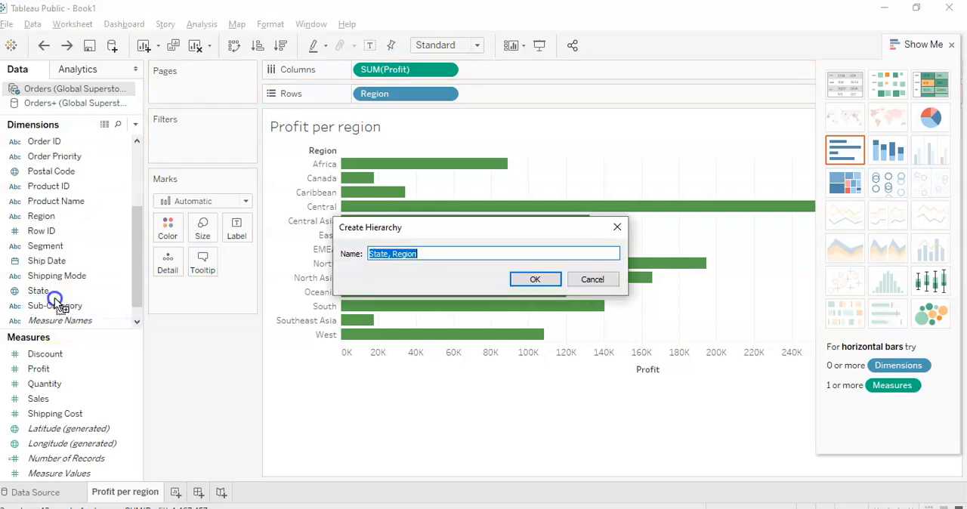
pyautogui.click(592, 279)
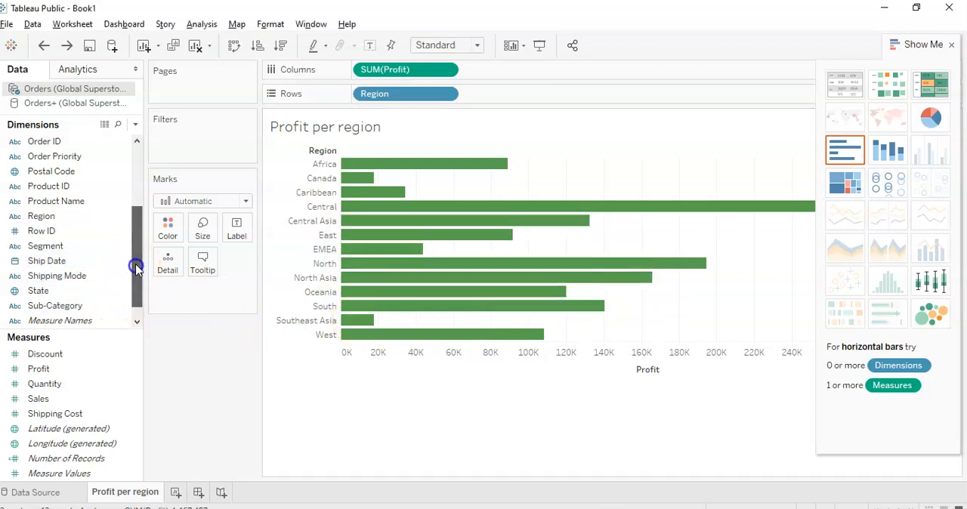
# Step: Color the bars by the Region dimension so each region has its own color
pyautogui.click(50, 218)
pyautogui.moveTo(47, 219); pyautogui.dragTo(165, 232)
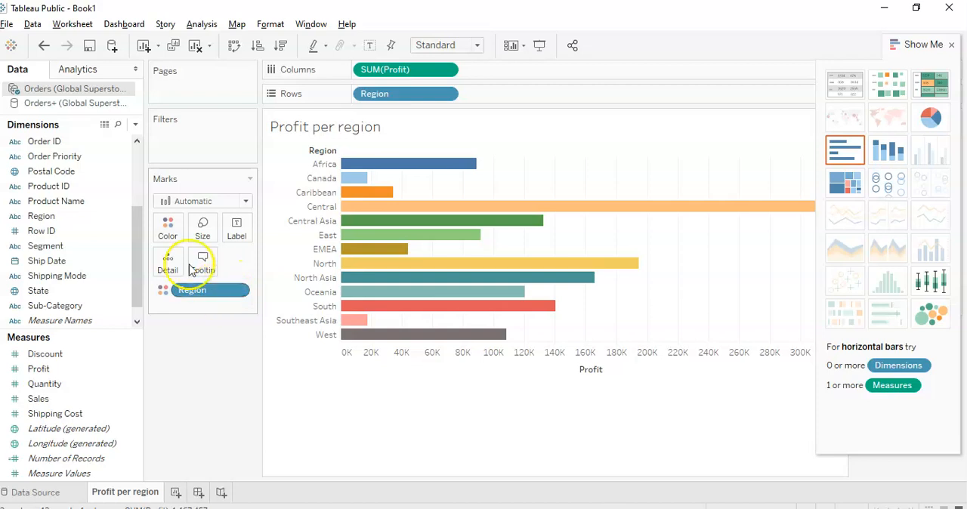
# Step: Edit the Region colors so that all regions, from Africa to West, are dark green
pyautogui.click(168, 233)
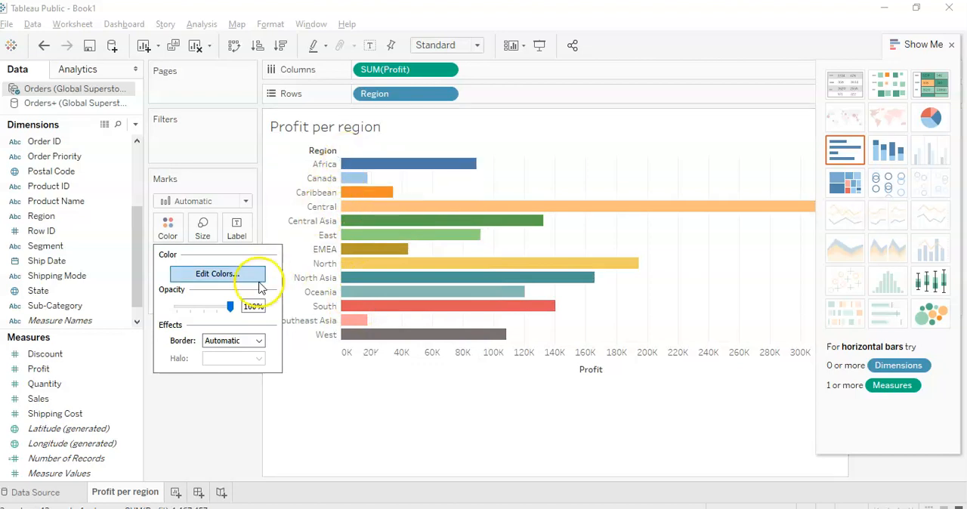
pyautogui.click(236, 280)
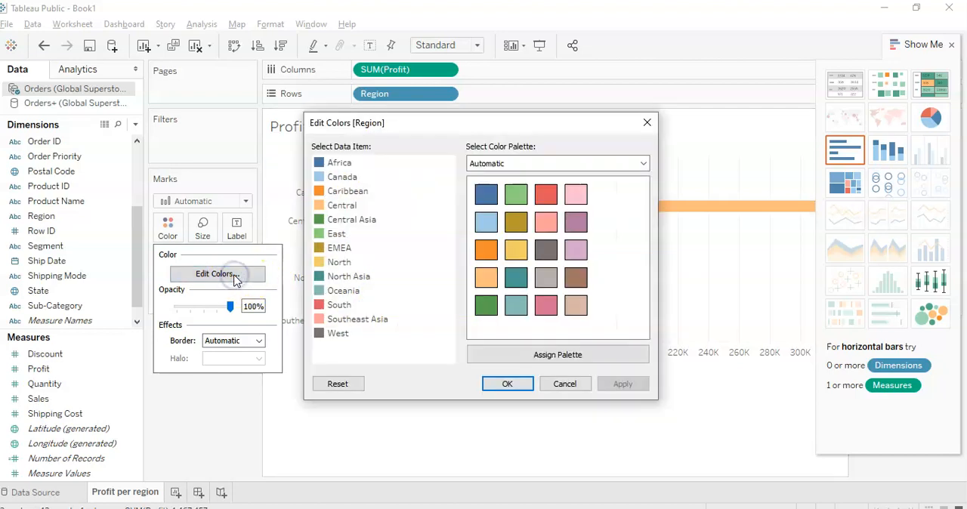
pyautogui.moveTo(397, 356); pyautogui.dragTo(310, 165)
pyautogui.click(494, 306)
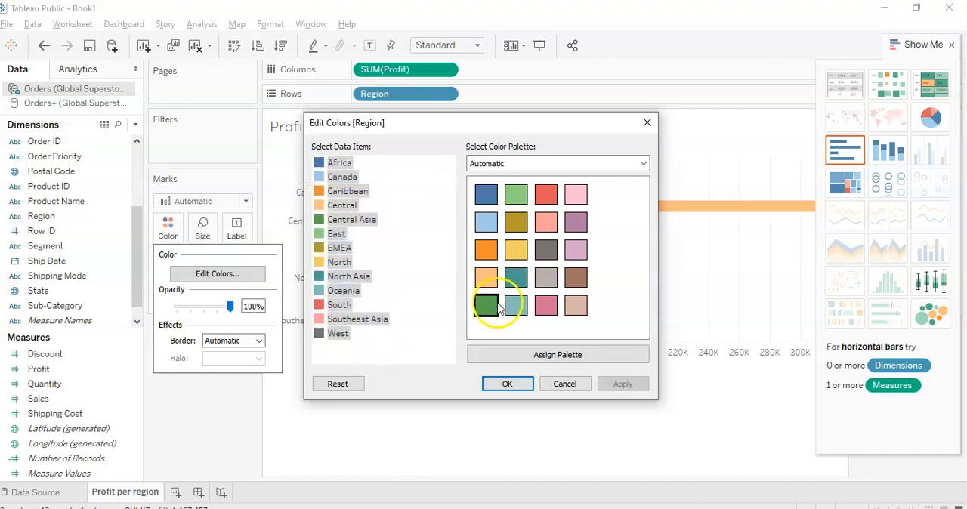
pyautogui.click(484, 306)
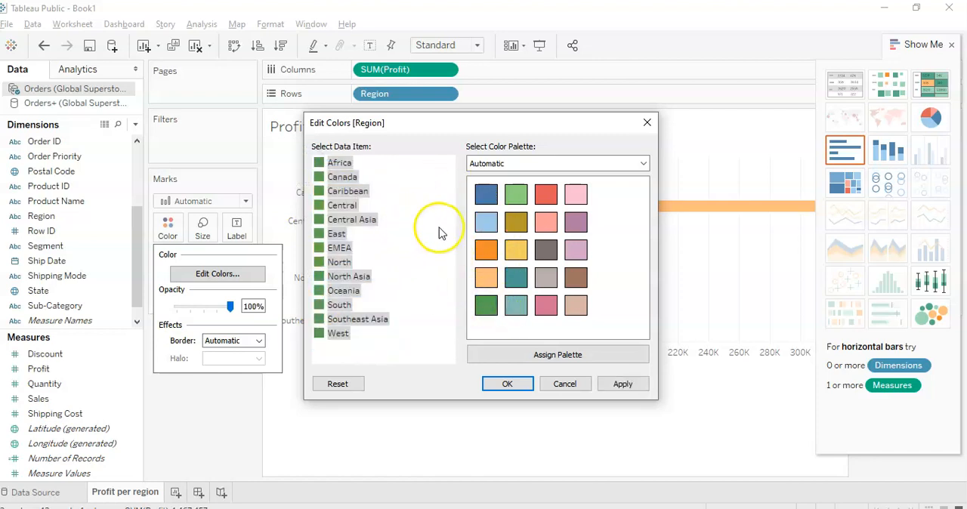
# Step: Set the Central region's color to red and apply the color assignments to the chart
pyautogui.click(337, 211)
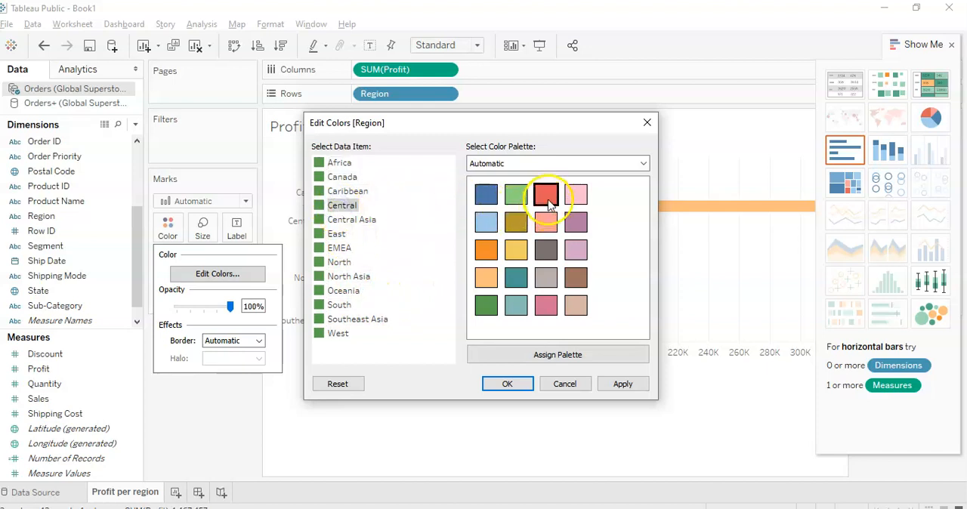
pyautogui.click(581, 386)
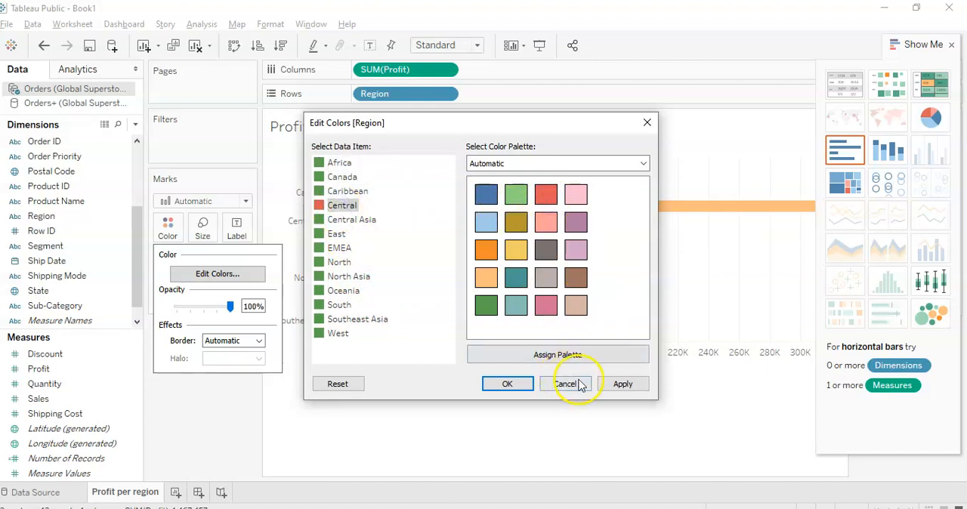
pyautogui.click(620, 389)
pyautogui.click(507, 384)
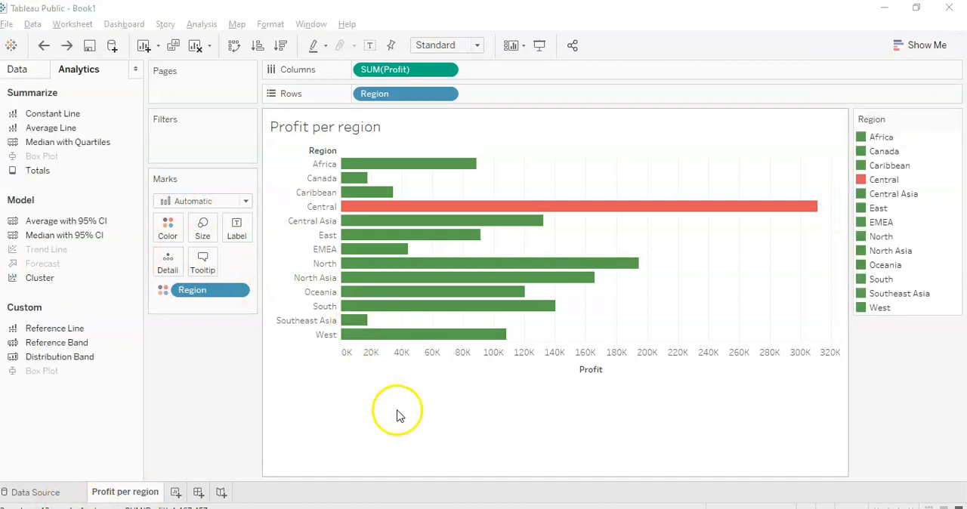
# Step: Add an average line to the profit per region bar chart
pyautogui.click(22, 71)
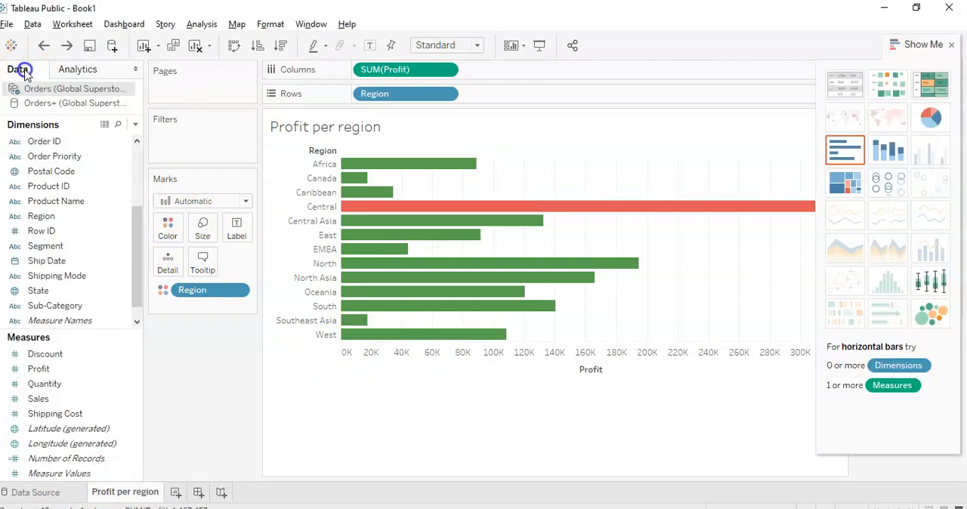
pyautogui.click(83, 71)
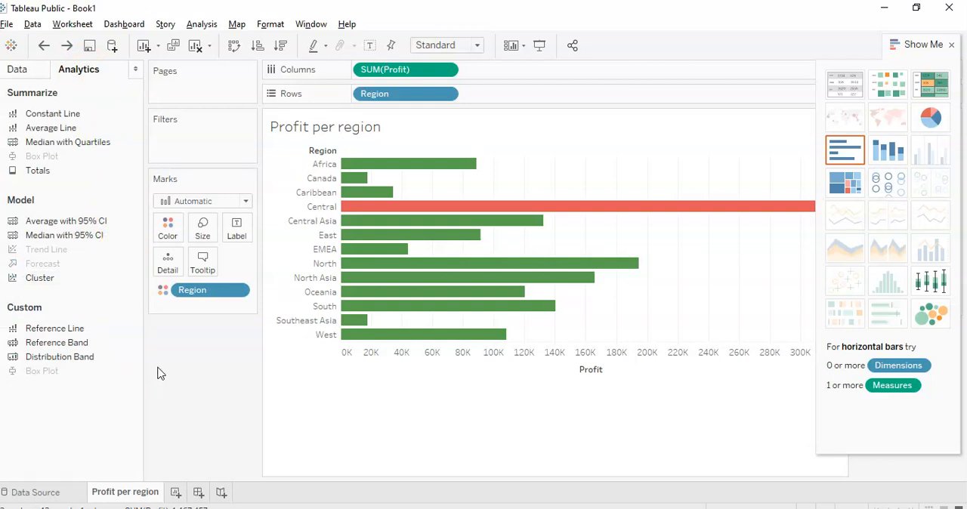
pyautogui.moveTo(66, 132); pyautogui.dragTo(610, 231)
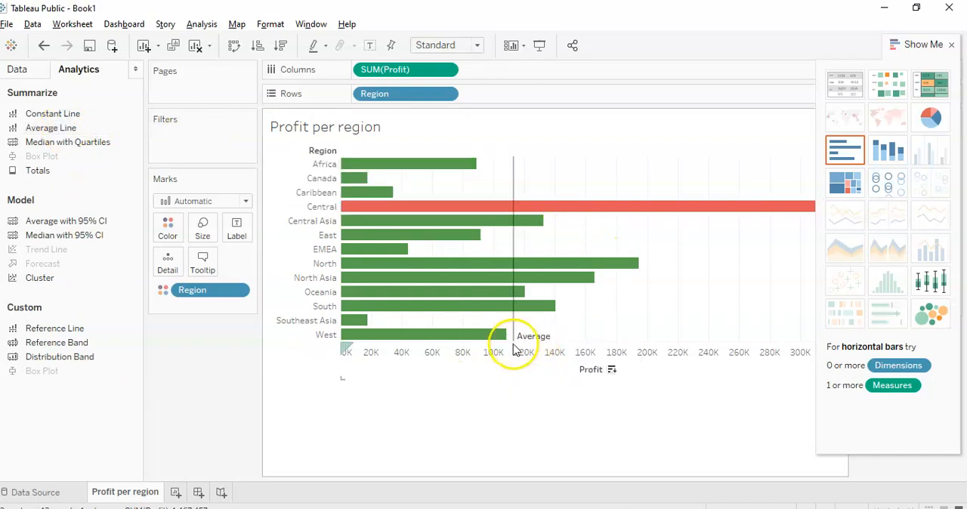
pyautogui.moveTo(512, 224)
pyautogui.moveTo(513, 166)
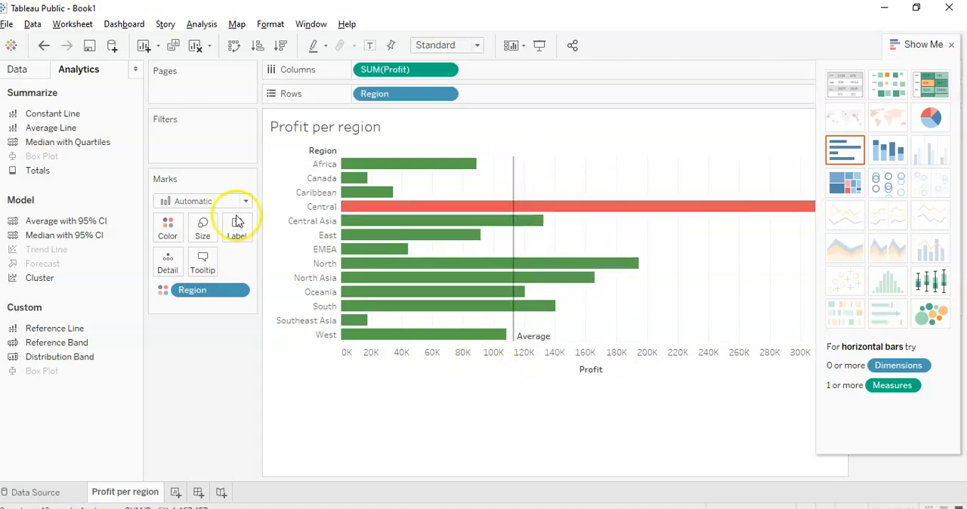
# Step: Add a median with quartiles to the chart and check its median and quartile values
pyautogui.moveTo(55, 146); pyautogui.dragTo(573, 242)
pyautogui.moveTo(518, 235)
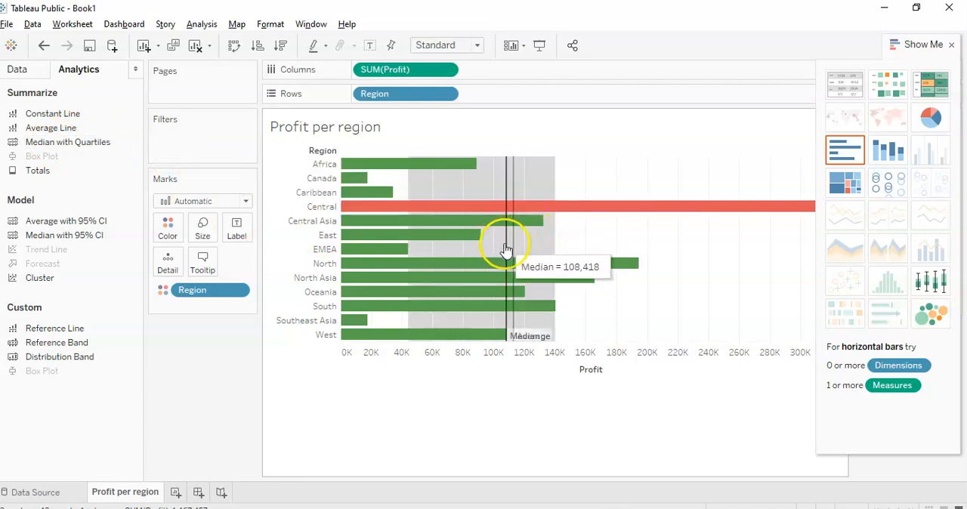
pyautogui.moveTo(555, 219)
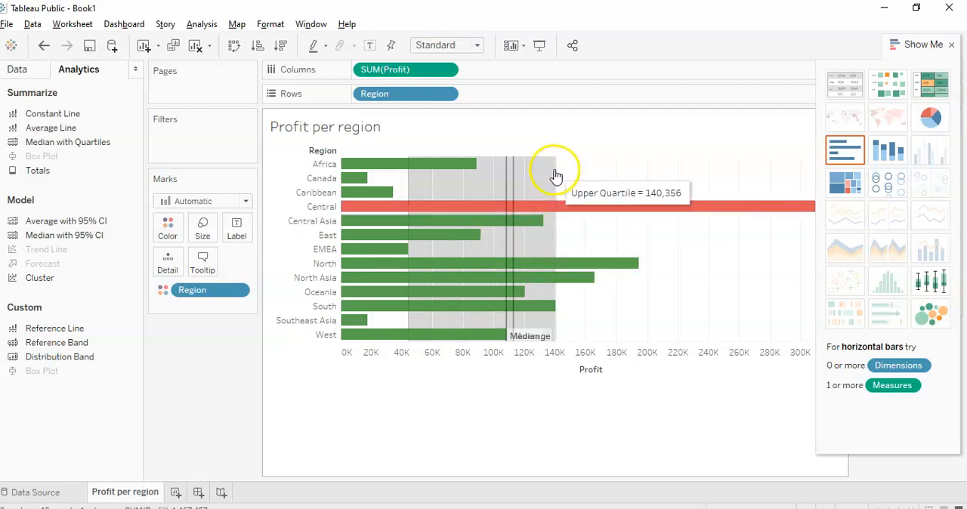
pyautogui.moveTo(408, 195)
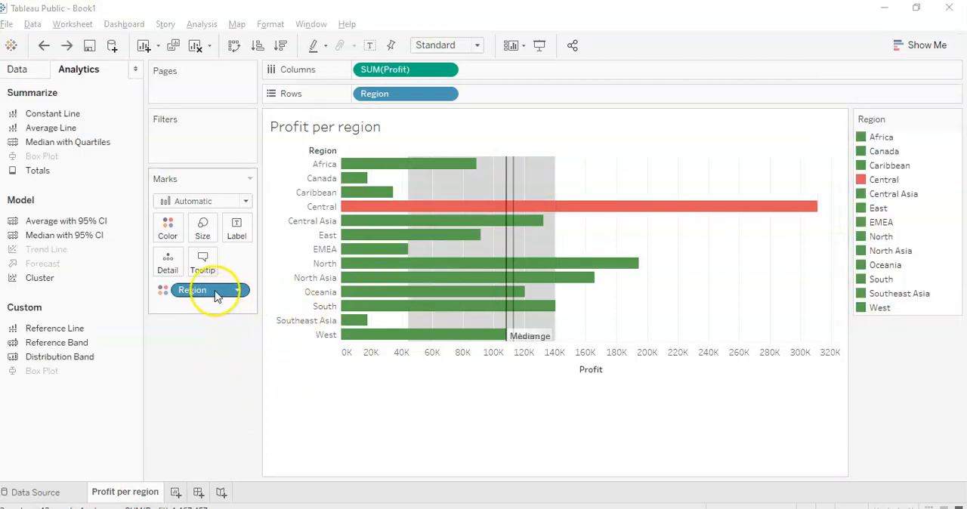
# Step: Remove the Region field from the color marks of the bar chart
pyautogui.click(210, 293)
pyautogui.moveTo(210, 293); pyautogui.dragTo(210, 362)
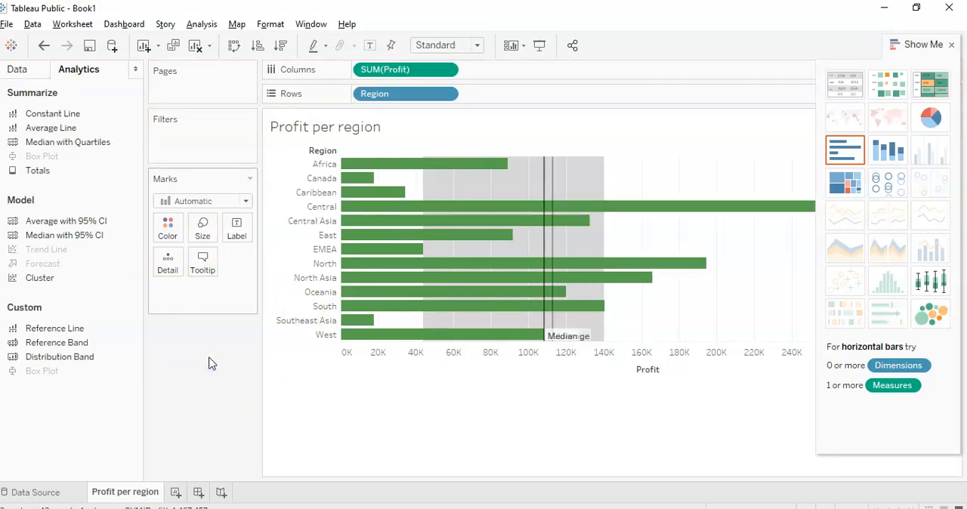
pyautogui.moveTo(376, 325)
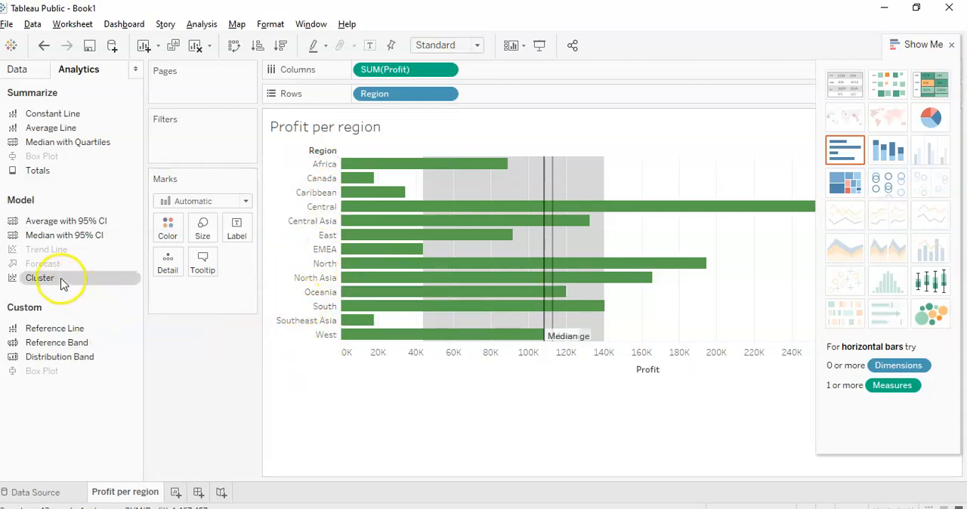
# Step: Add clustering to the bars based on SUM(Profit) with the number of clusters set to 3
pyautogui.moveTo(50, 279); pyautogui.dragTo(458, 268)
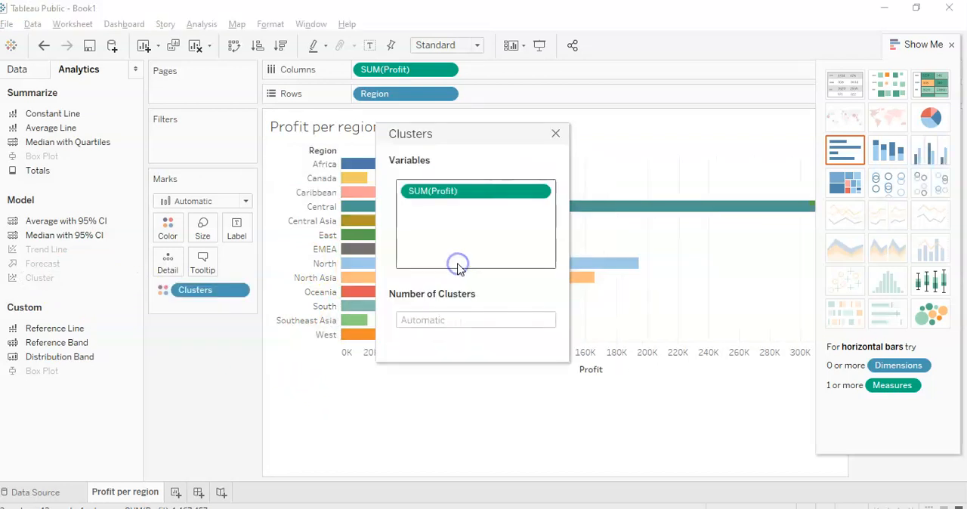
pyautogui.click(475, 321)
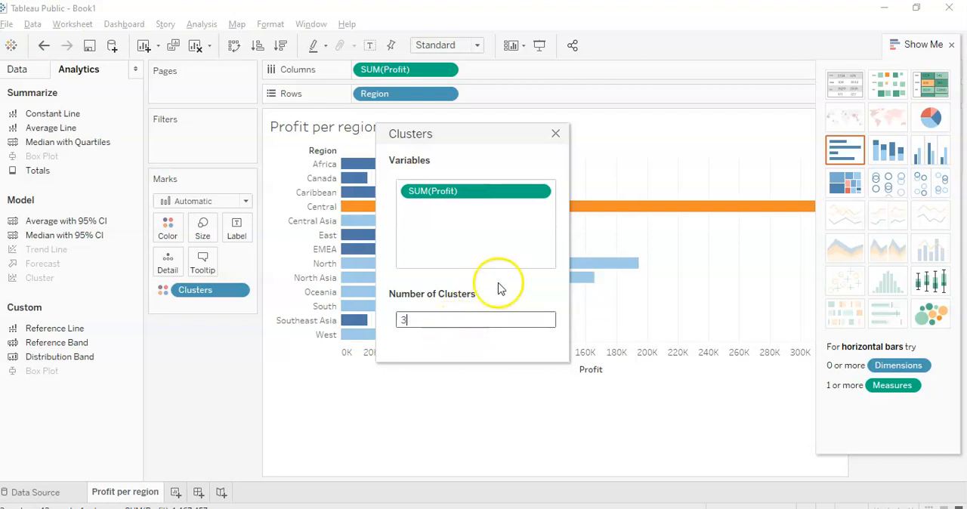
pyautogui.click(555, 135)
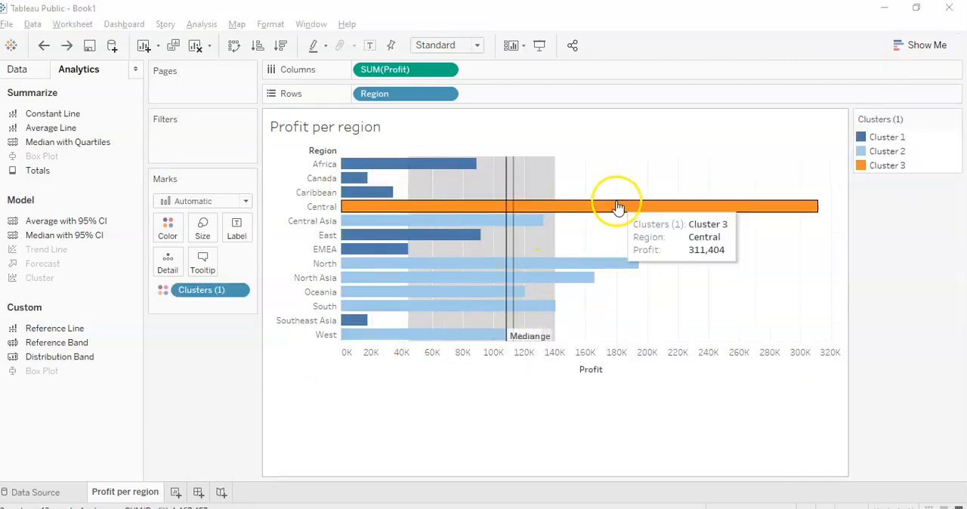
# Step: Convert the clustered bar chart into a packed bubbles chart
pyautogui.click(933, 49)
pyautogui.click(935, 46)
pyautogui.click(935, 47)
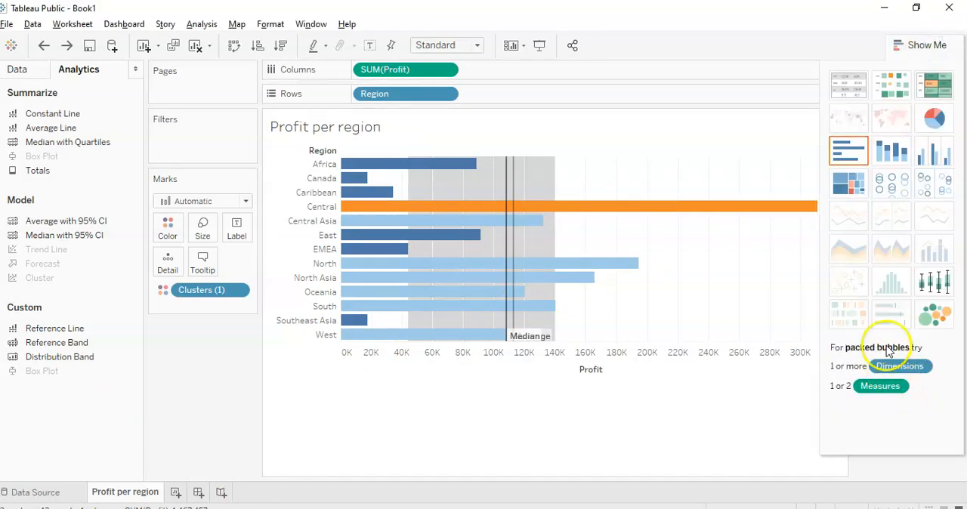
pyautogui.click(941, 320)
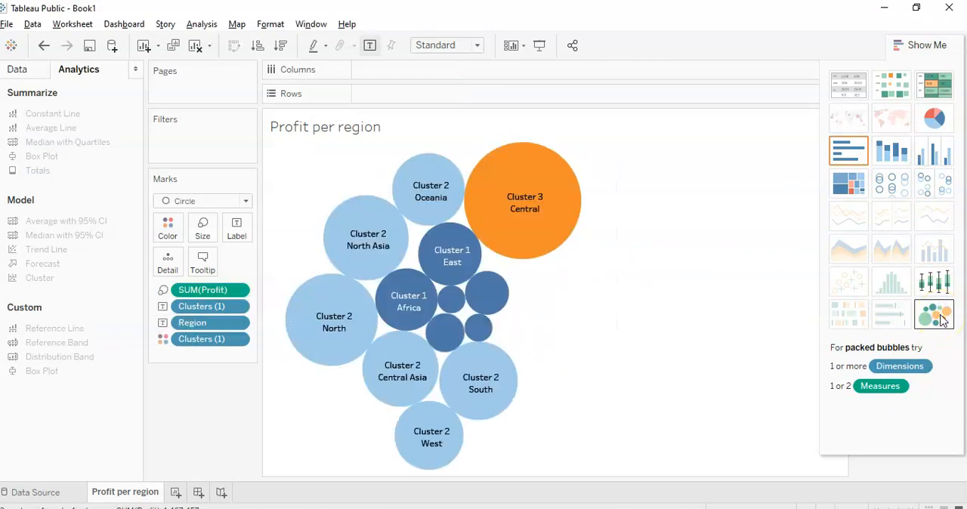
# Step: Examine the cluster, region and profit details of individual bubbles, such as Central, North, West and Central Asia
pyautogui.moveTo(576, 201)
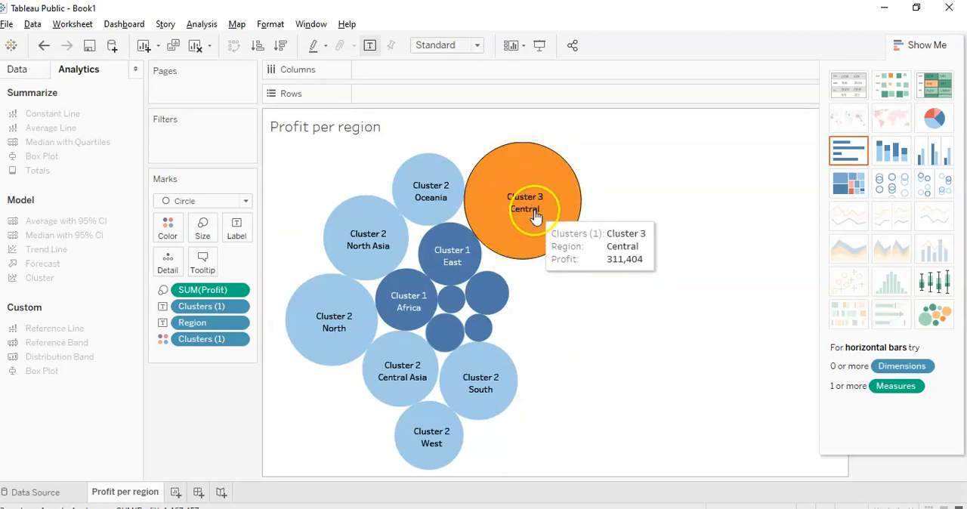
pyautogui.moveTo(443, 171)
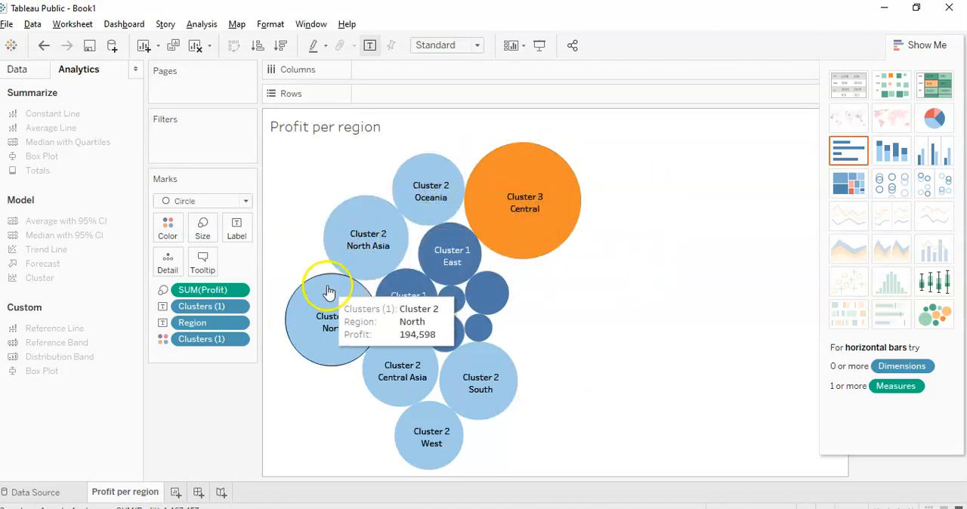
pyautogui.moveTo(438, 440)
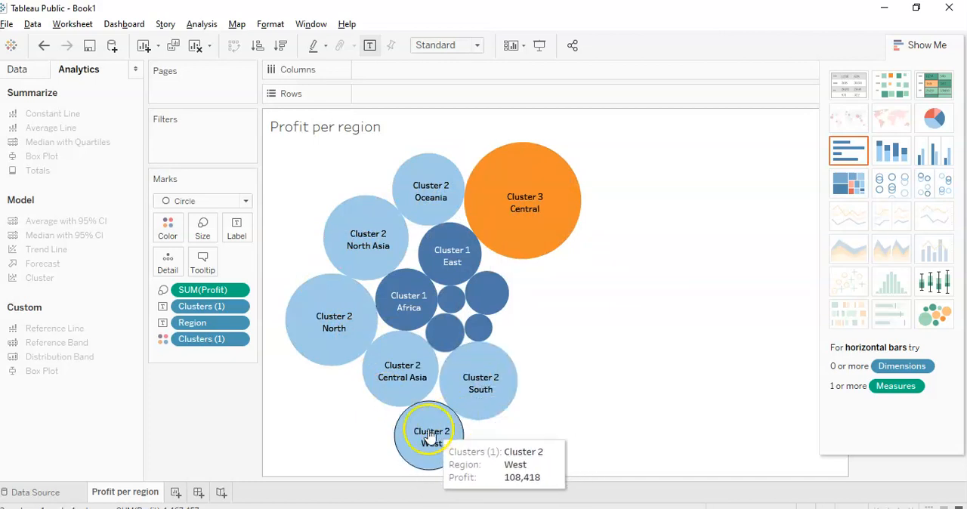
pyautogui.moveTo(454, 396)
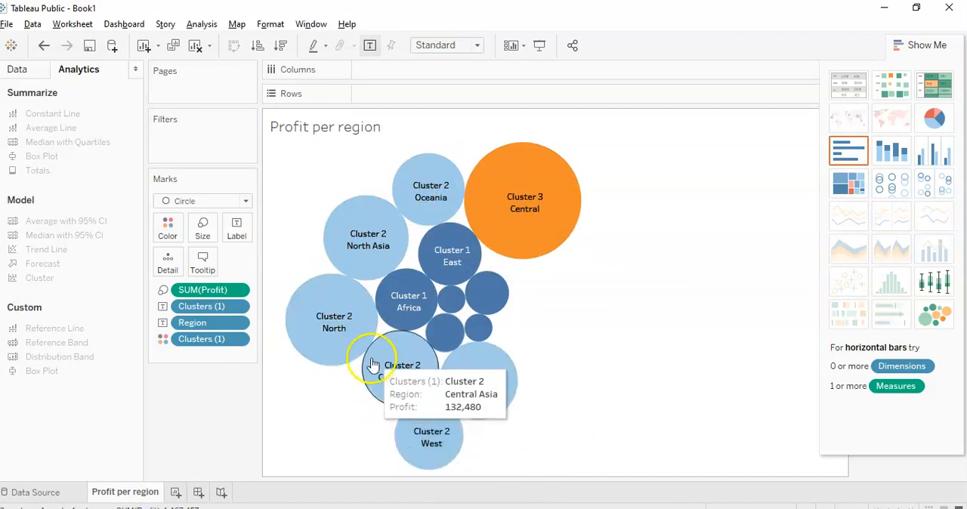
pyautogui.moveTo(453, 321)
pyautogui.moveTo(448, 243)
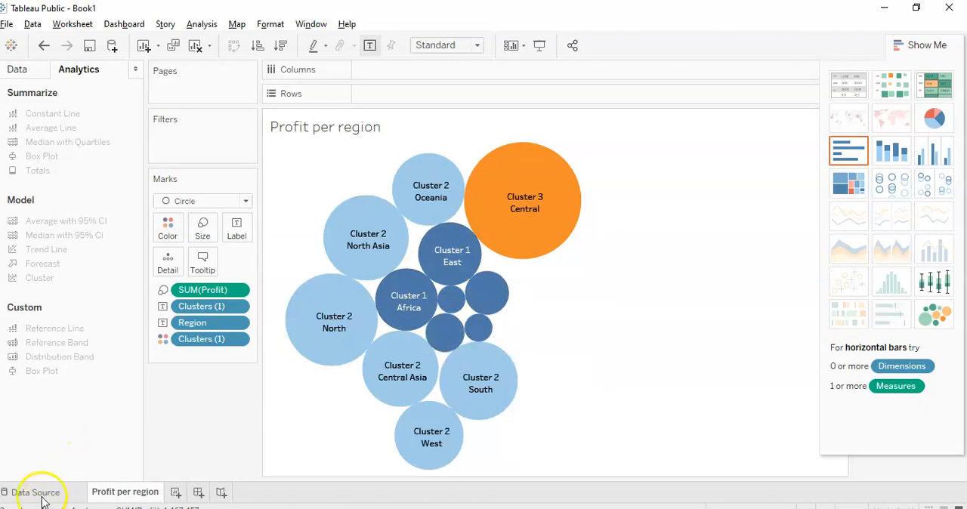
pyautogui.moveTo(436, 303)
pyautogui.moveTo(381, 331)
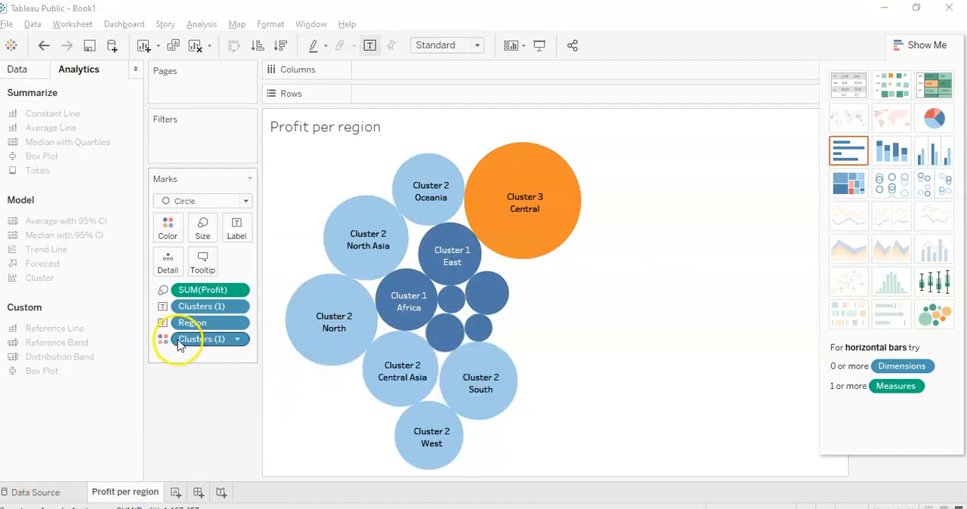
# Step: Recolor the clusters with teal for Cluster 1, purple for Cluster 2 and red for Cluster 3
pyautogui.click(168, 227)
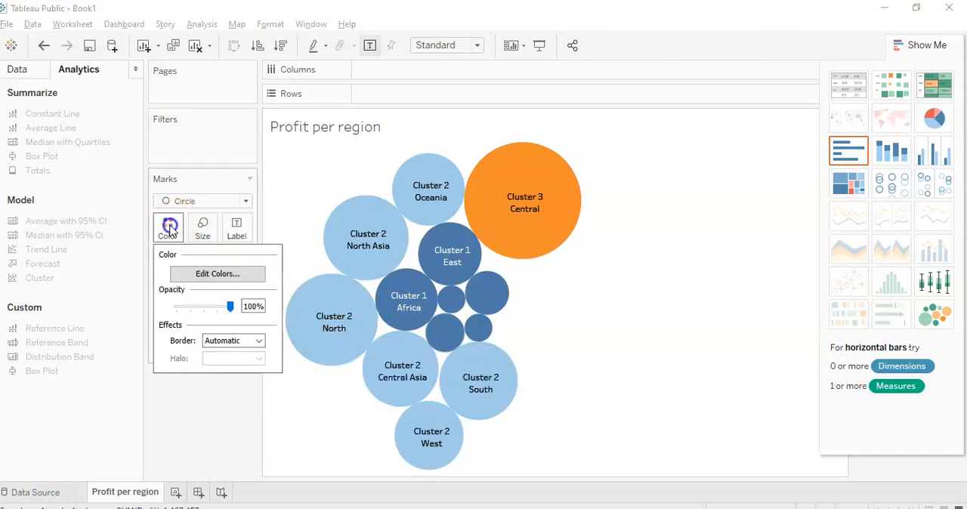
pyautogui.click(201, 274)
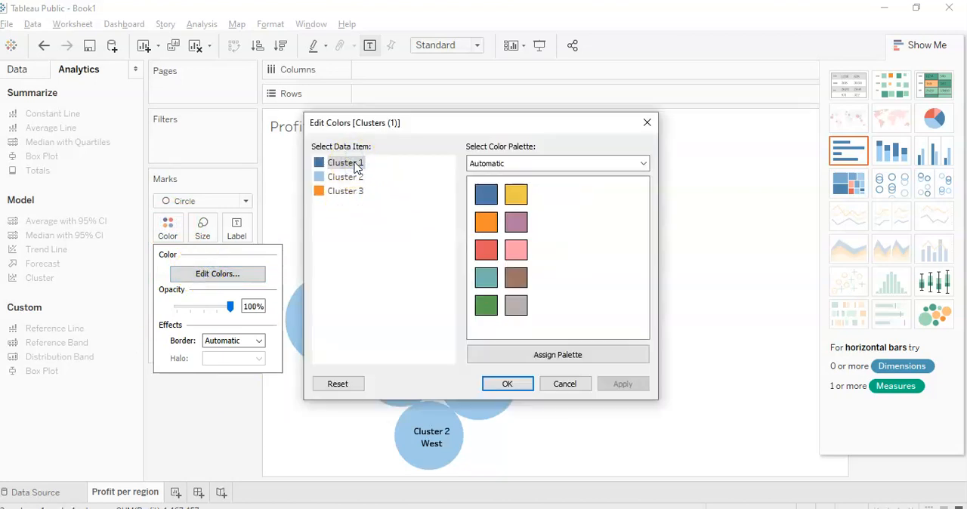
pyautogui.click(486, 277)
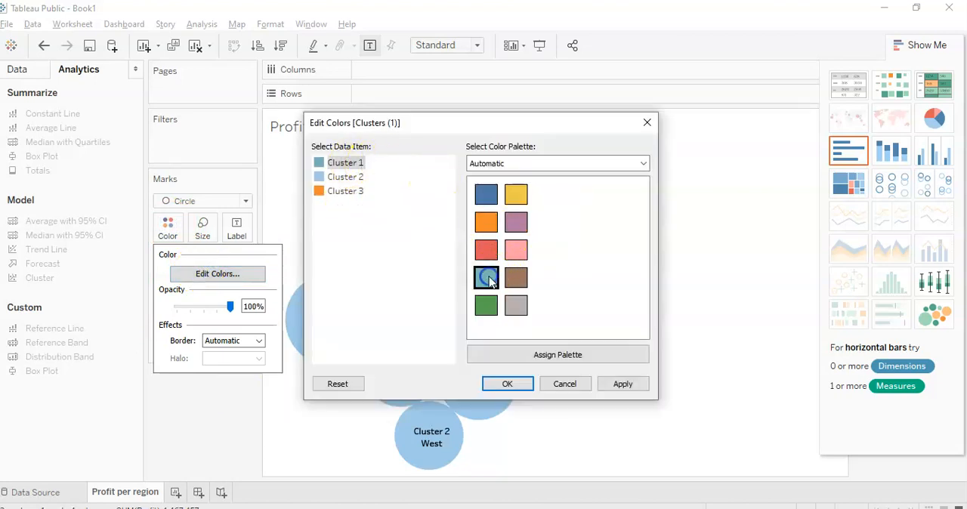
pyautogui.click(347, 179)
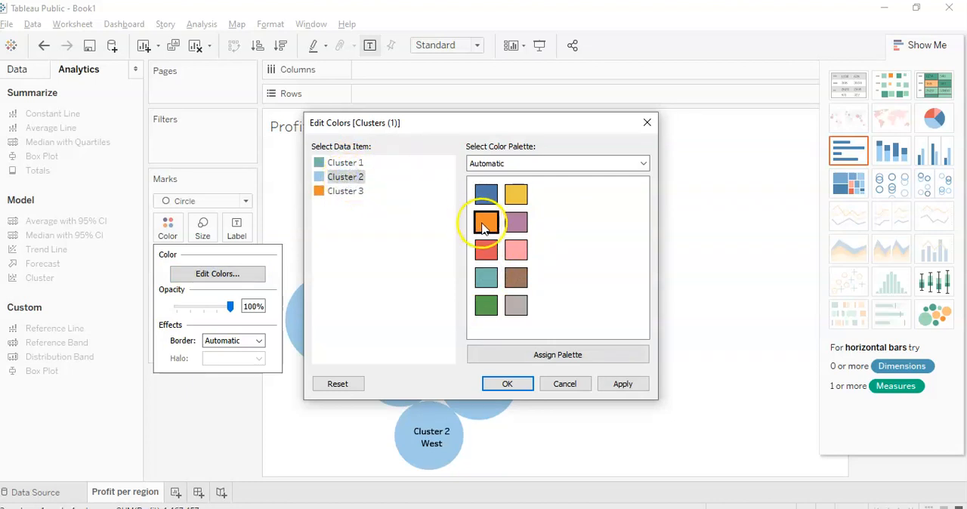
pyautogui.click(518, 223)
pyautogui.click(352, 191)
pyautogui.click(483, 250)
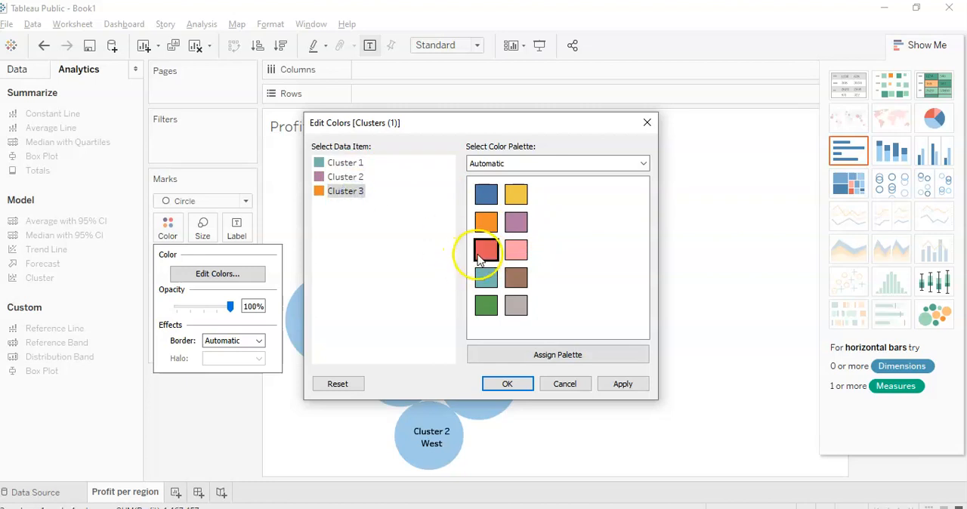
pyautogui.click(507, 381)
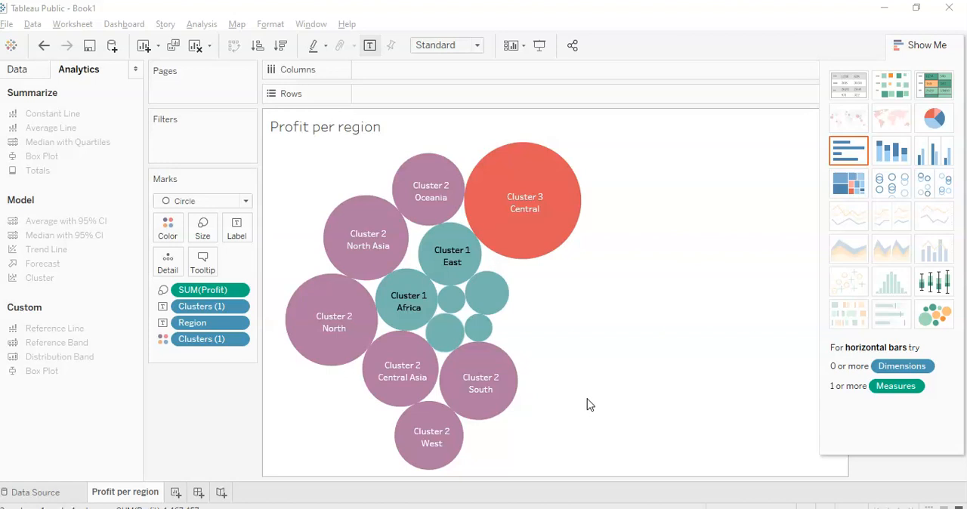
# Step: Switch to the Word document Lab 2 Tableau Getting Started.docx and view the Exercise 4 questions
pyautogui.click(499, 507)
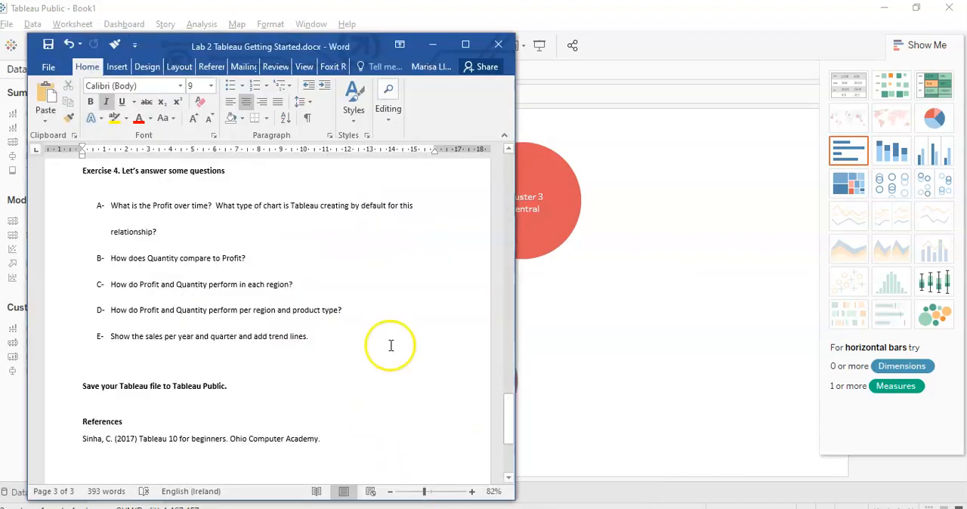